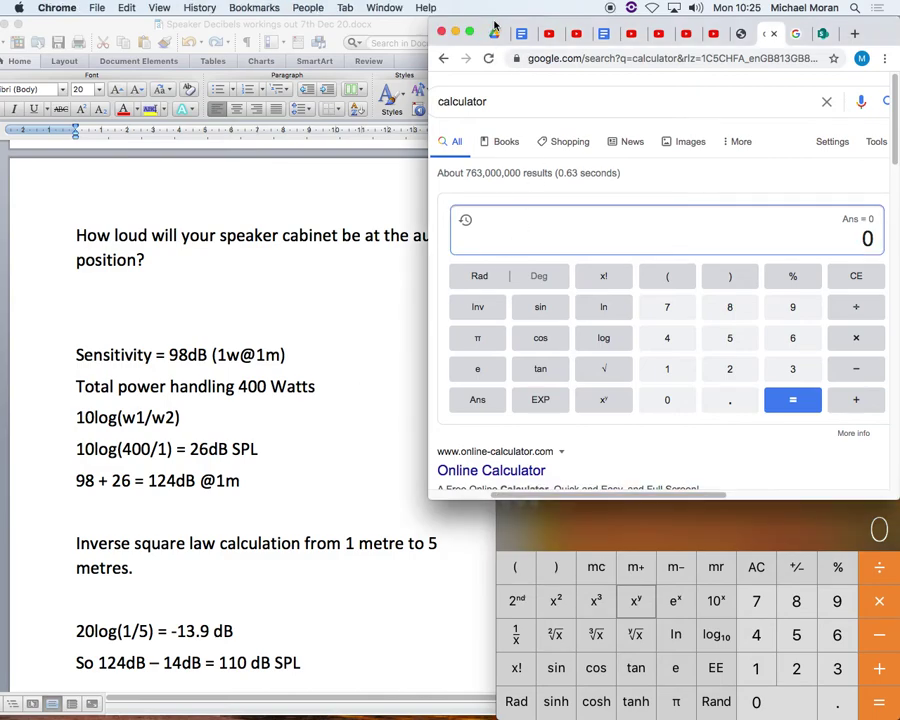
Move the Word document so its full text shows, and highlight the parts of the sensitivity line, including 98dB, 1w and 1m.
{"action": "left_click", "coordinate": [291, 31]}
{"action": "left_click_drag", "start_coordinate": [291, 31], "coordinate": [264, 31]}
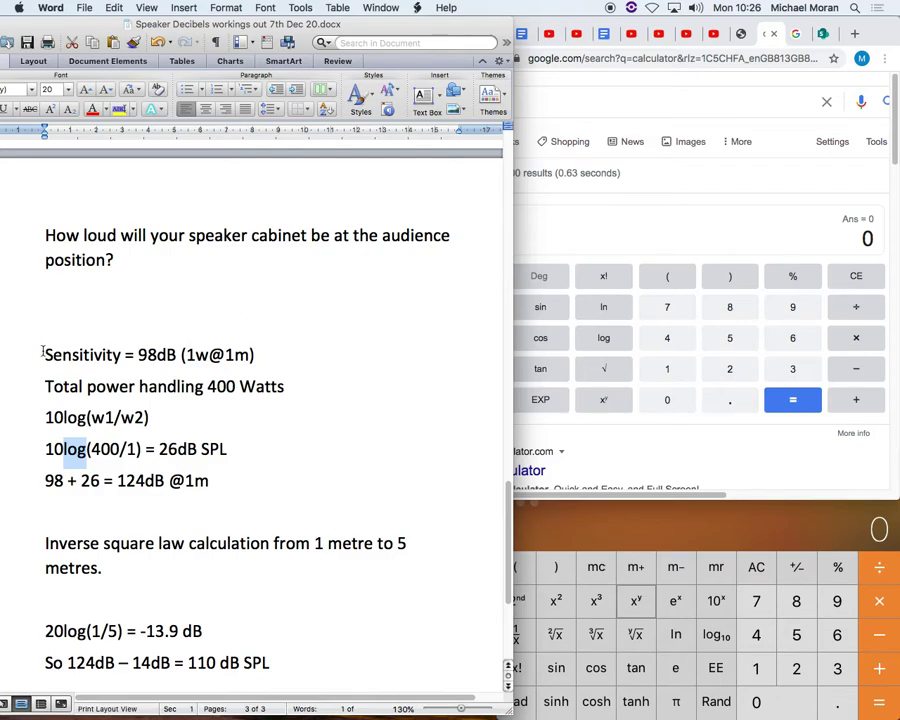
{"action": "left_click_drag", "start_coordinate": [45, 354], "coordinate": [121, 354]}
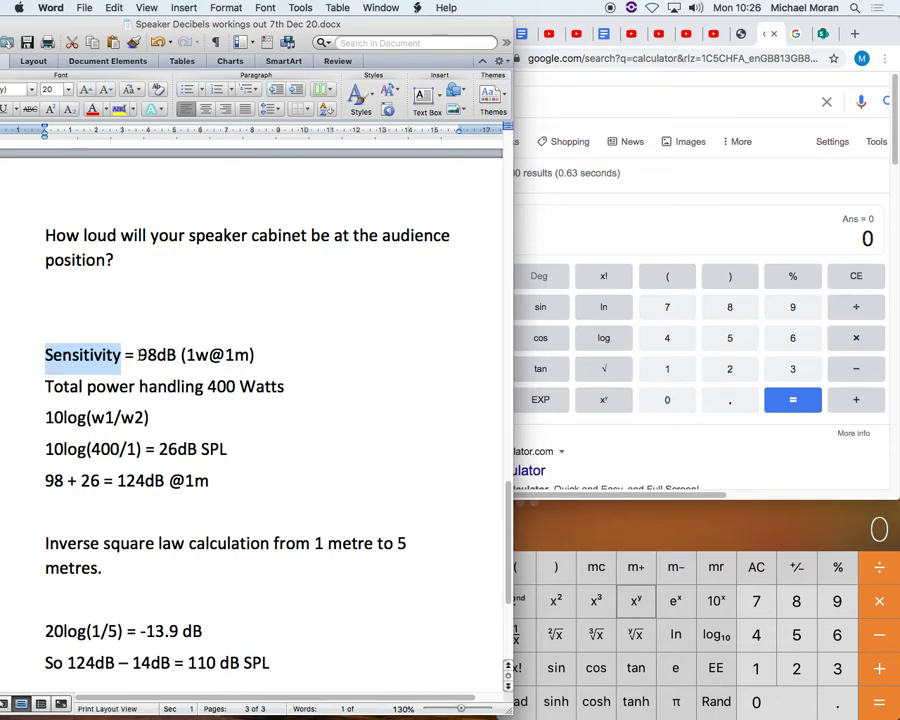
{"action": "left_click_drag", "start_coordinate": [185, 354], "coordinate": [207, 353]}
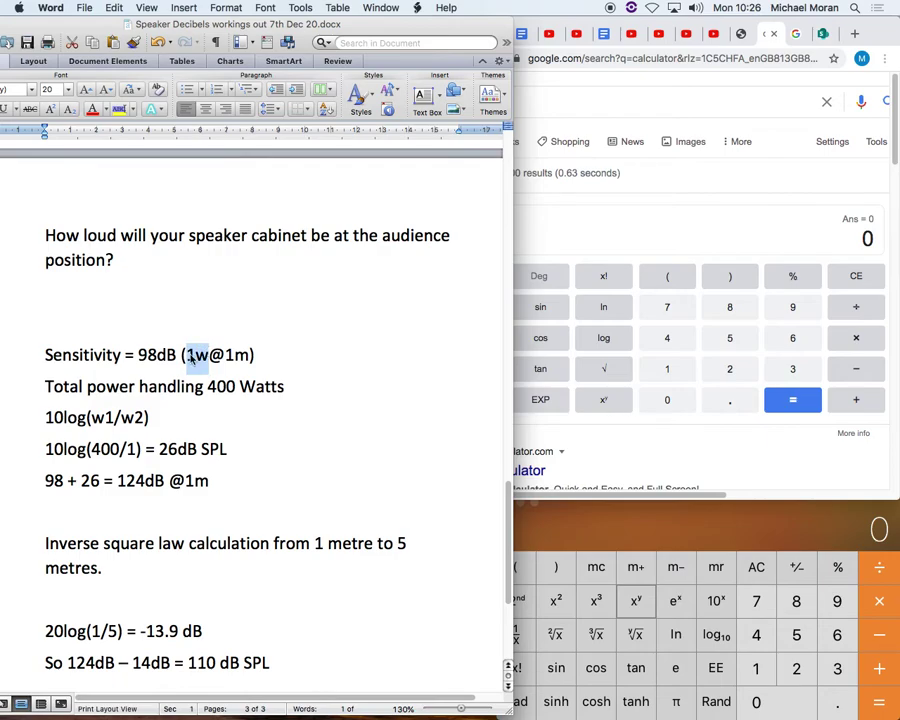
{"action": "left_click_drag", "start_coordinate": [139, 354], "coordinate": [176, 354]}
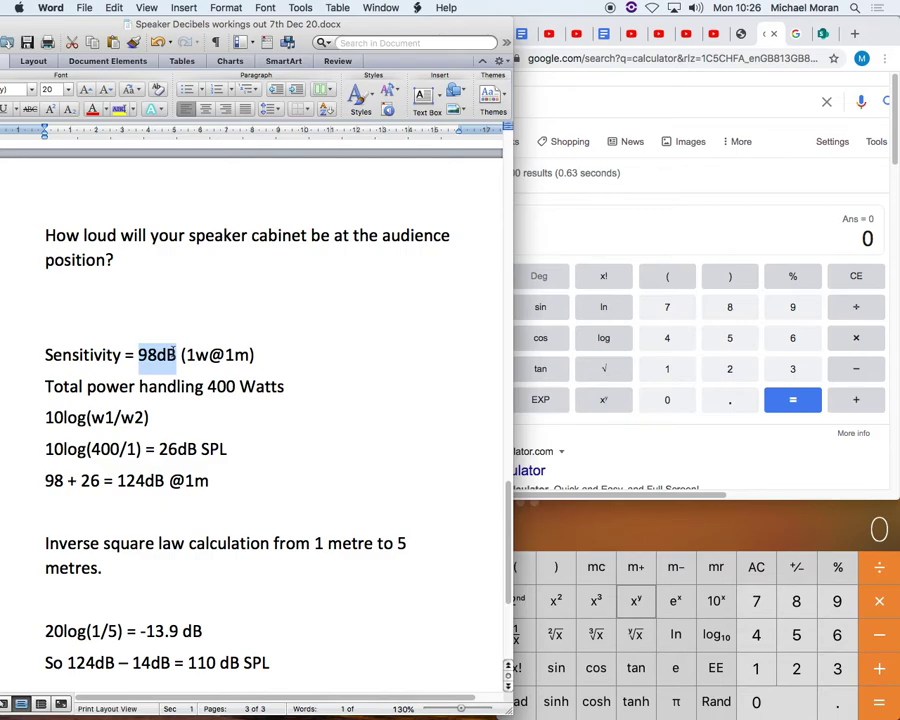
{"action": "left_click", "coordinate": [167, 330]}
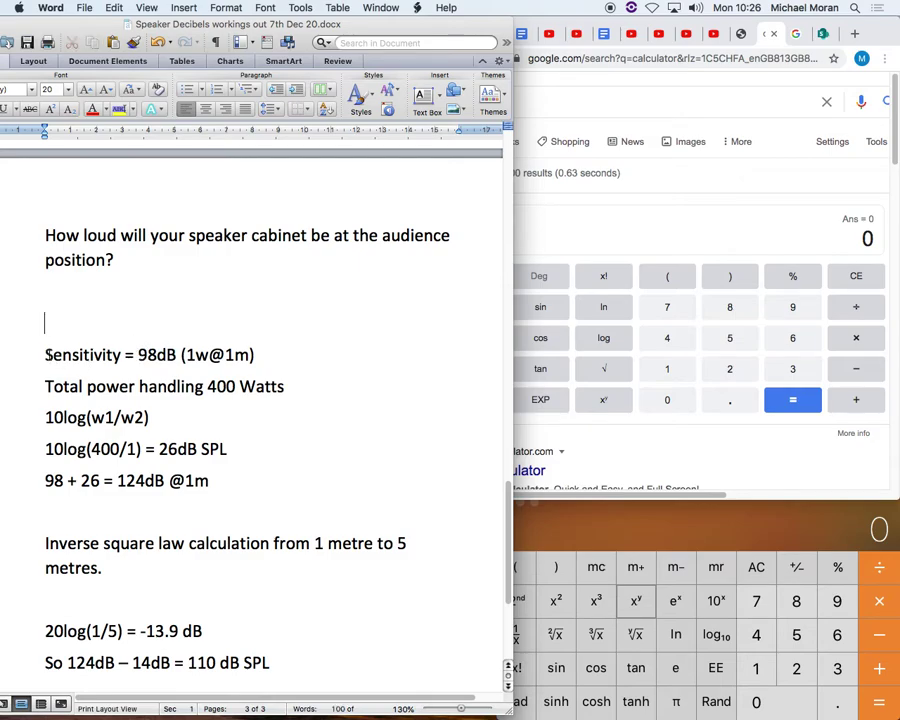
{"action": "left_click_drag", "start_coordinate": [47, 355], "coordinate": [204, 356]}
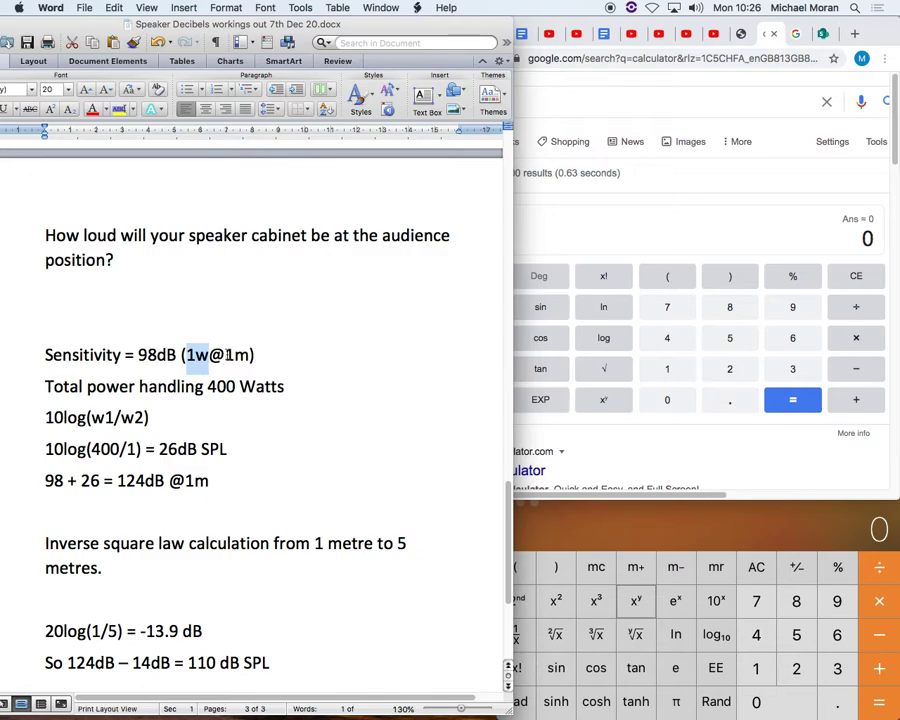
{"action": "left_click_drag", "start_coordinate": [228, 355], "coordinate": [248, 355]}
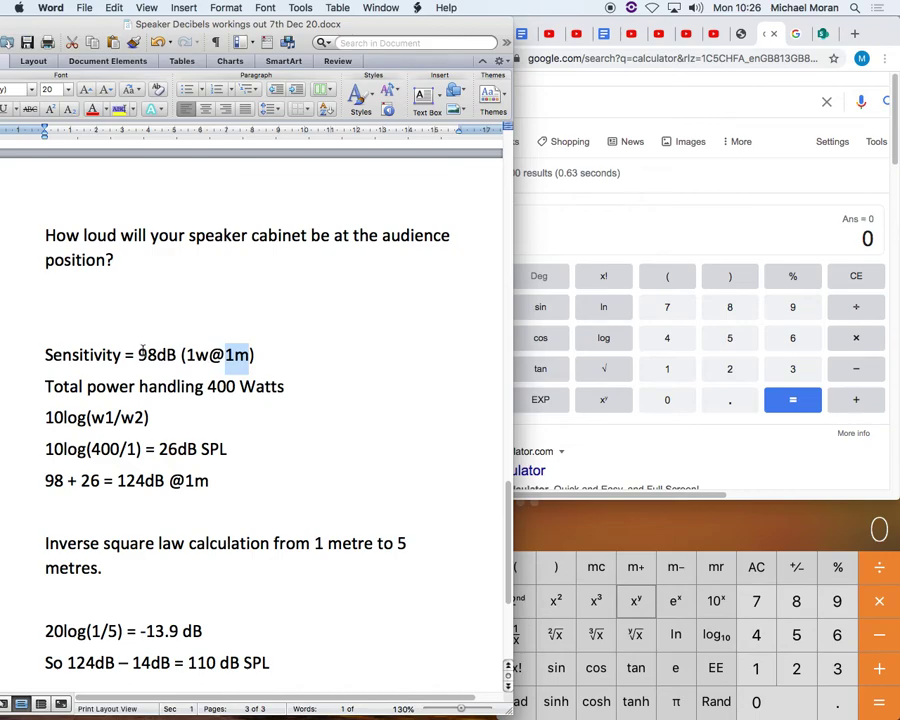
Highlight the 400 Watts total power handling and the 98dB sensitivity figure to compare them.
{"action": "left_click_drag", "start_coordinate": [207, 386], "coordinate": [289, 386]}
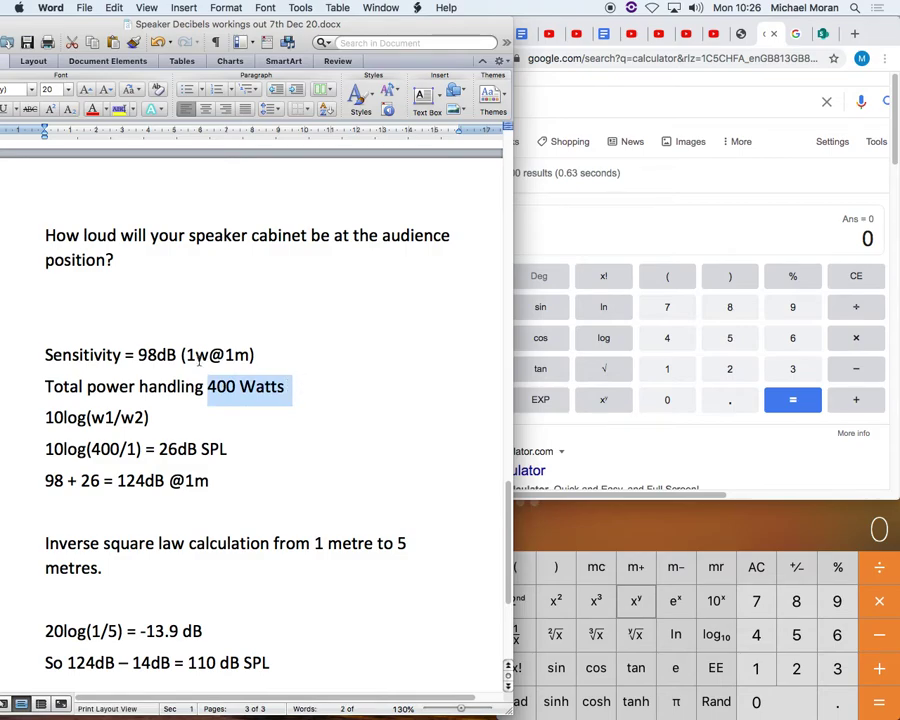
{"action": "left_click_drag", "start_coordinate": [138, 355], "coordinate": [176, 356]}
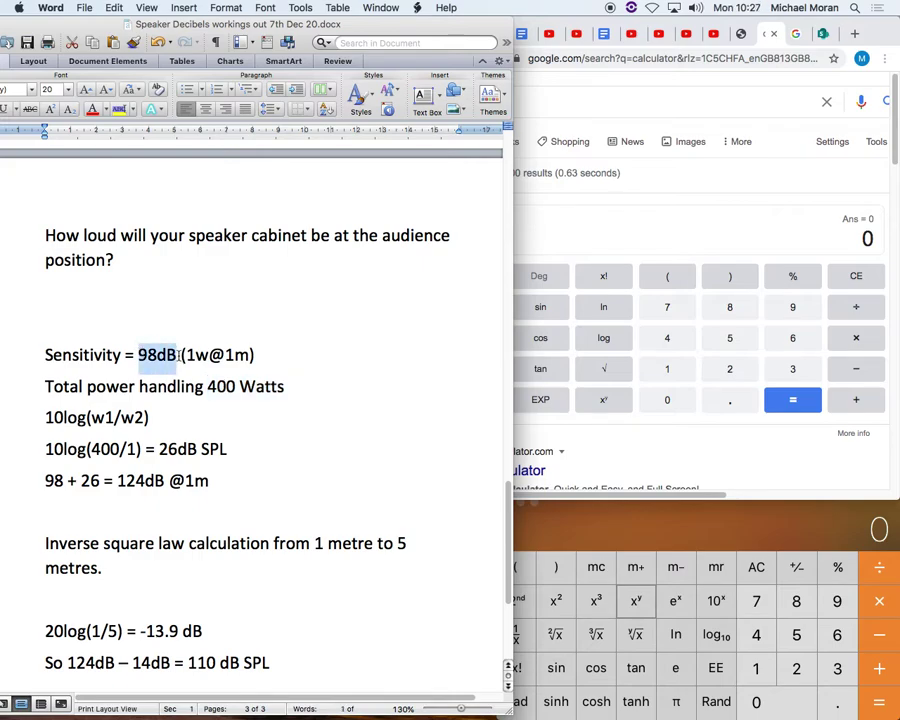
{"action": "left_click_drag", "start_coordinate": [207, 386], "coordinate": [283, 388]}
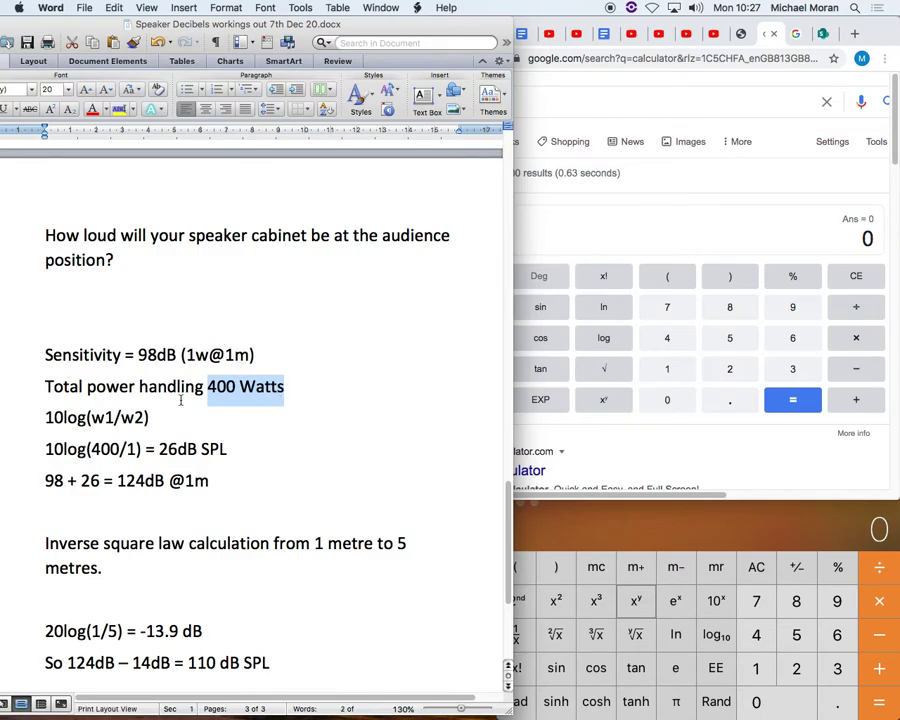
Highlight the parts of the 10log(w1/w2) formula, the substituted 400/1 values and the 26dB SPL answer.
{"action": "left_click", "coordinate": [94, 418]}
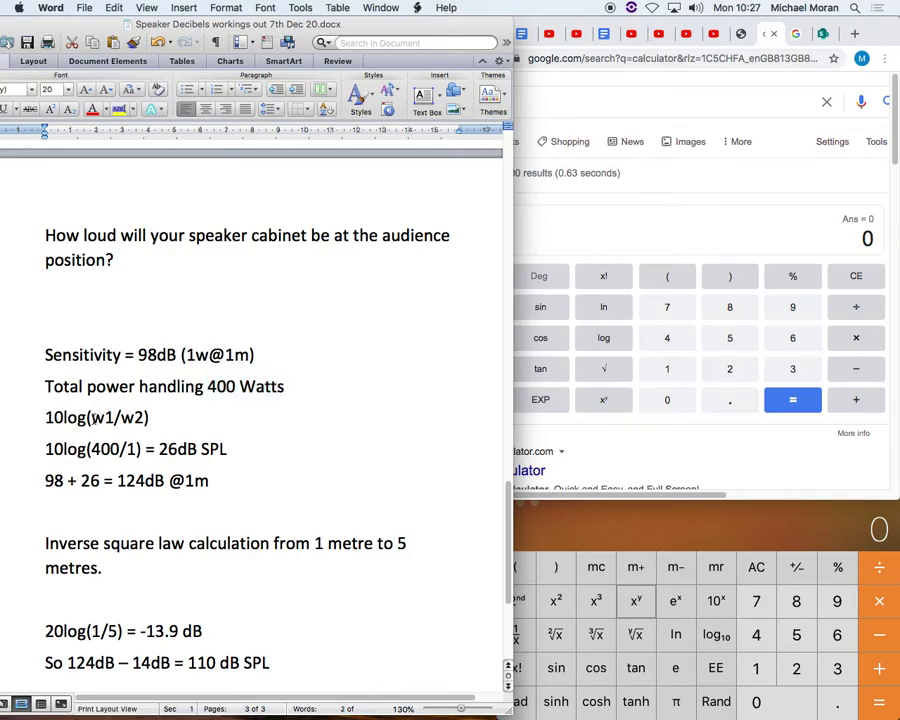
{"action": "left_click_drag", "start_coordinate": [94, 418], "coordinate": [147, 418]}
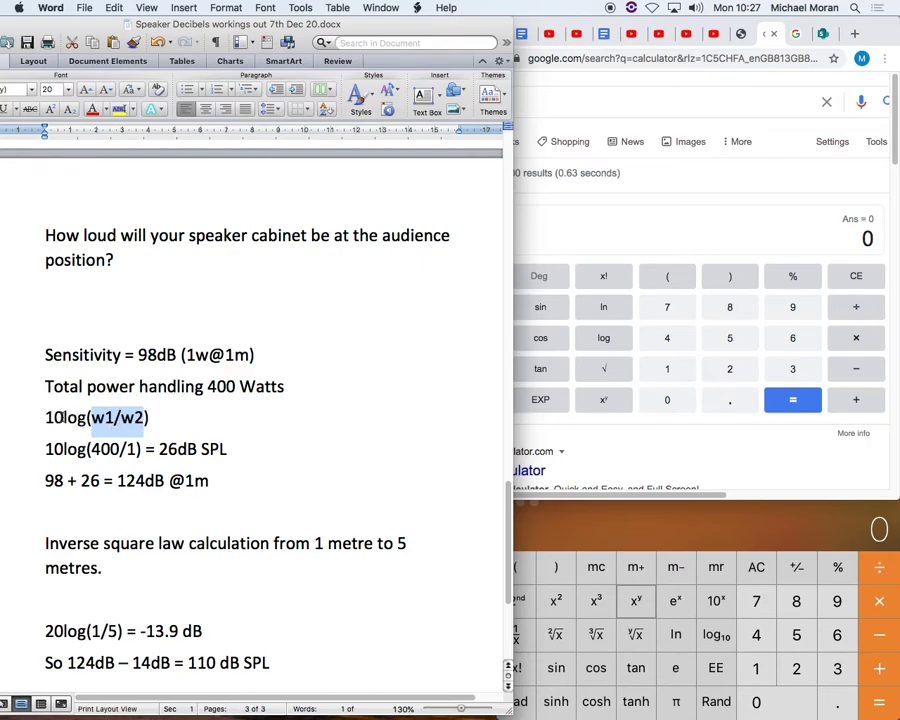
{"action": "left_click_drag", "start_coordinate": [65, 426], "coordinate": [87, 426]}
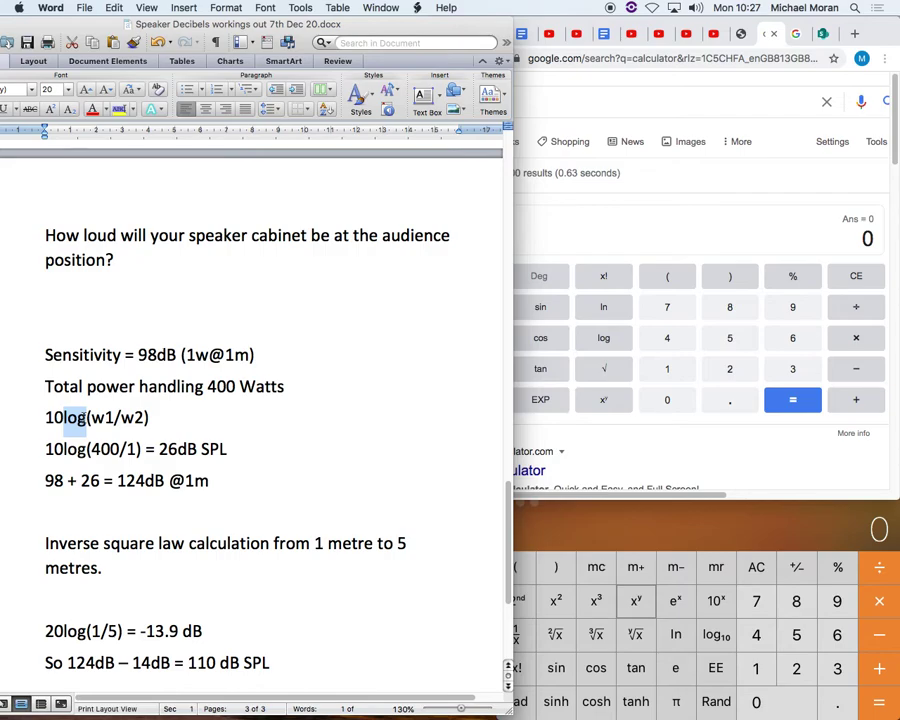
{"action": "left_click_drag", "start_coordinate": [86, 426], "coordinate": [47, 424]}
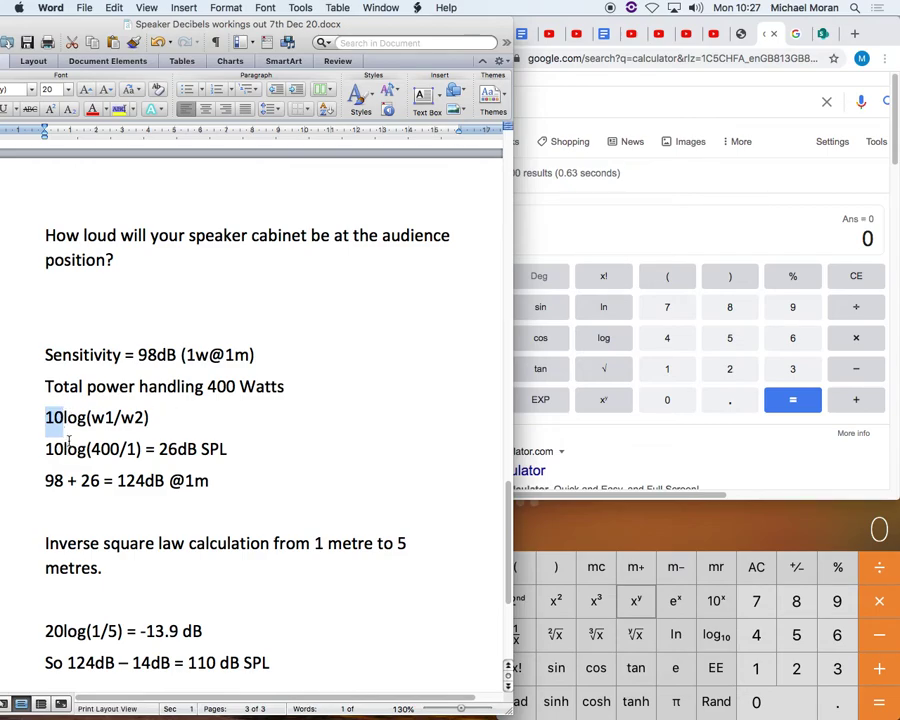
{"action": "left_click", "coordinate": [78, 420]}
{"action": "left_click_drag", "start_coordinate": [47, 450], "coordinate": [137, 449]}
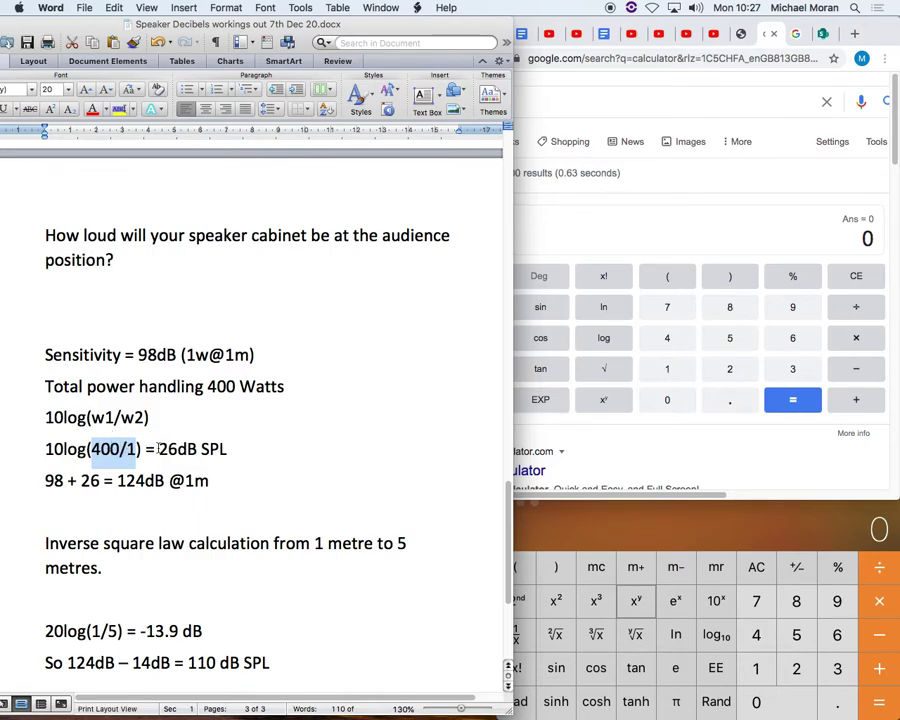
{"action": "left_click_drag", "start_coordinate": [158, 449], "coordinate": [231, 451]}
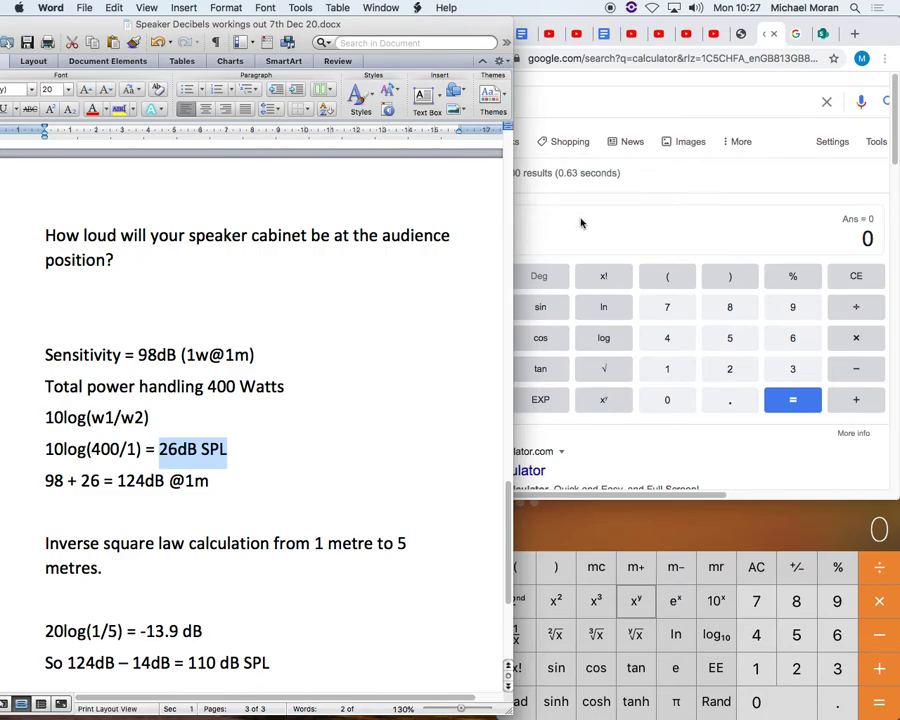
Switch to Calculator, move its window fully into view, and highlight the 10log(400/1) expression in the Word document.
{"action": "left_click", "coordinate": [595, 523]}
{"action": "left_click_drag", "start_coordinate": [601, 515], "coordinate": [579, 482]}
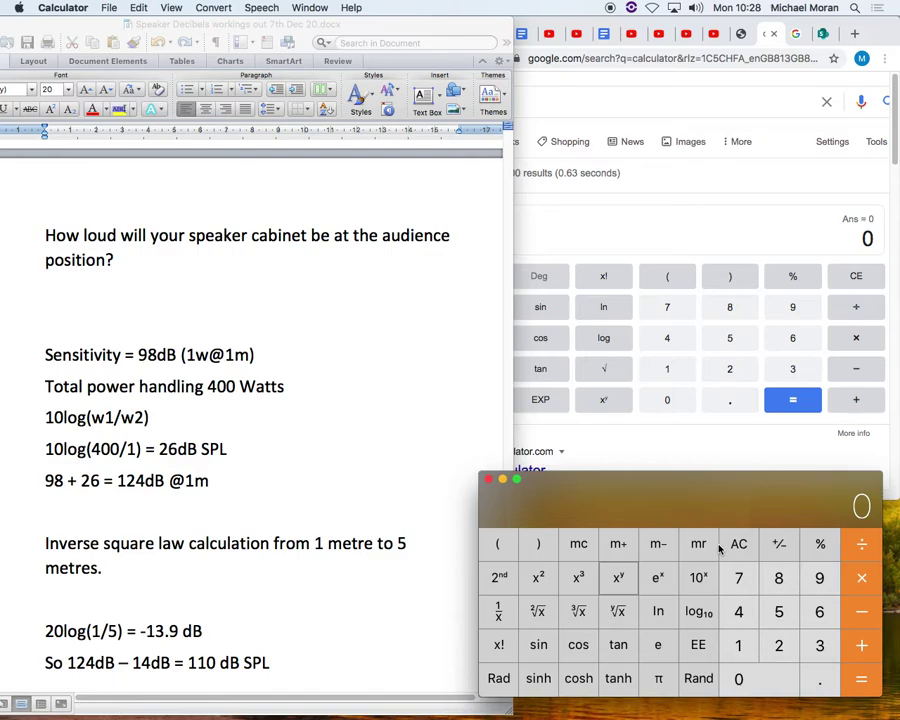
{"action": "left_click", "coordinate": [47, 449]}
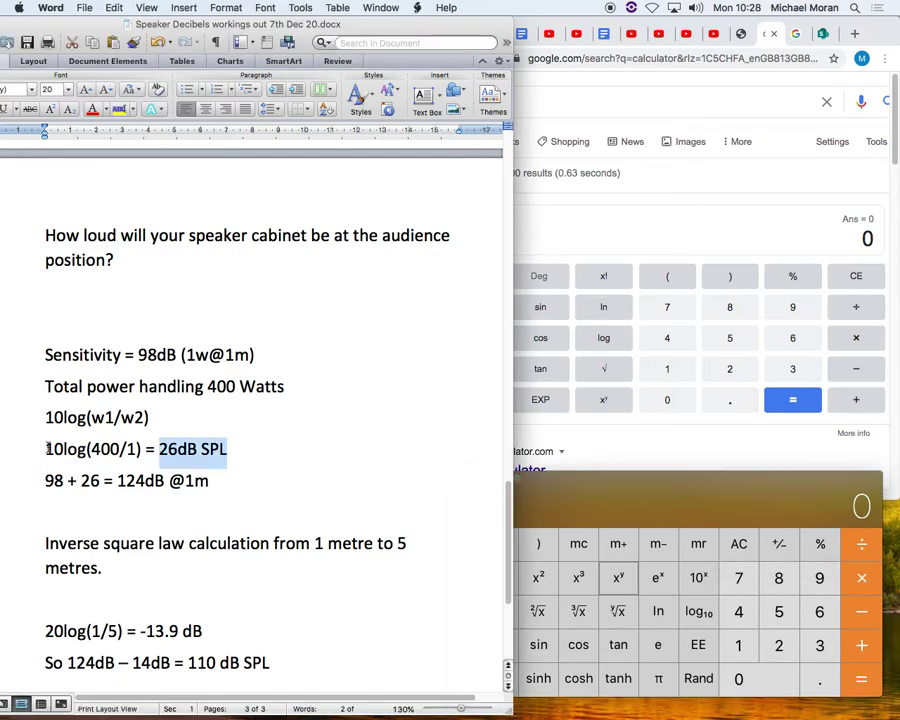
{"action": "left_click_drag", "start_coordinate": [47, 449], "coordinate": [142, 449]}
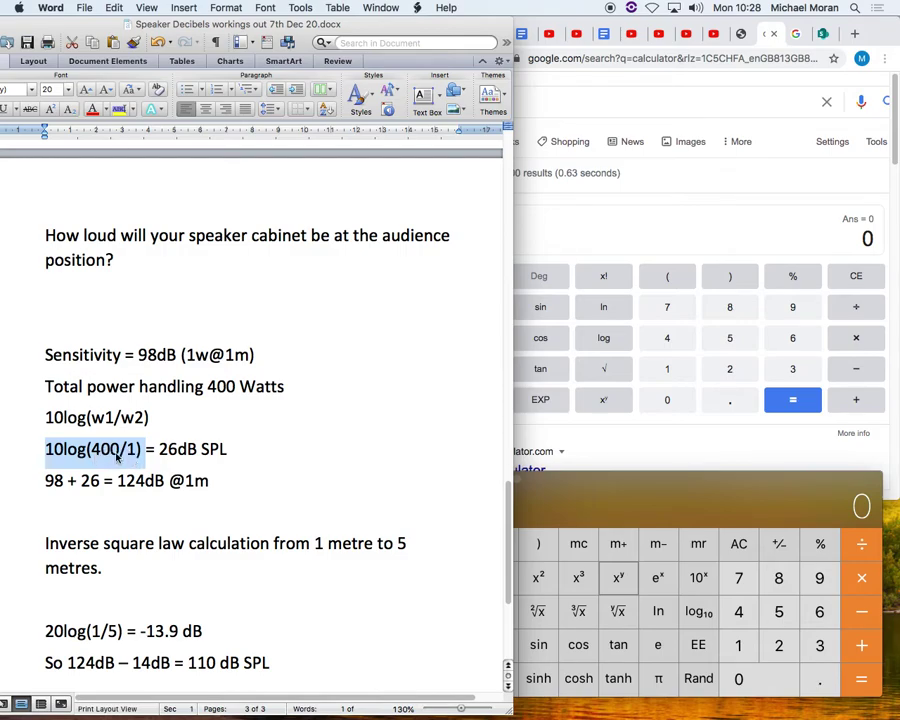
Switch to Calculator and divide 400 by 1, performing the division a second time.
{"action": "left_click", "coordinate": [614, 486]}
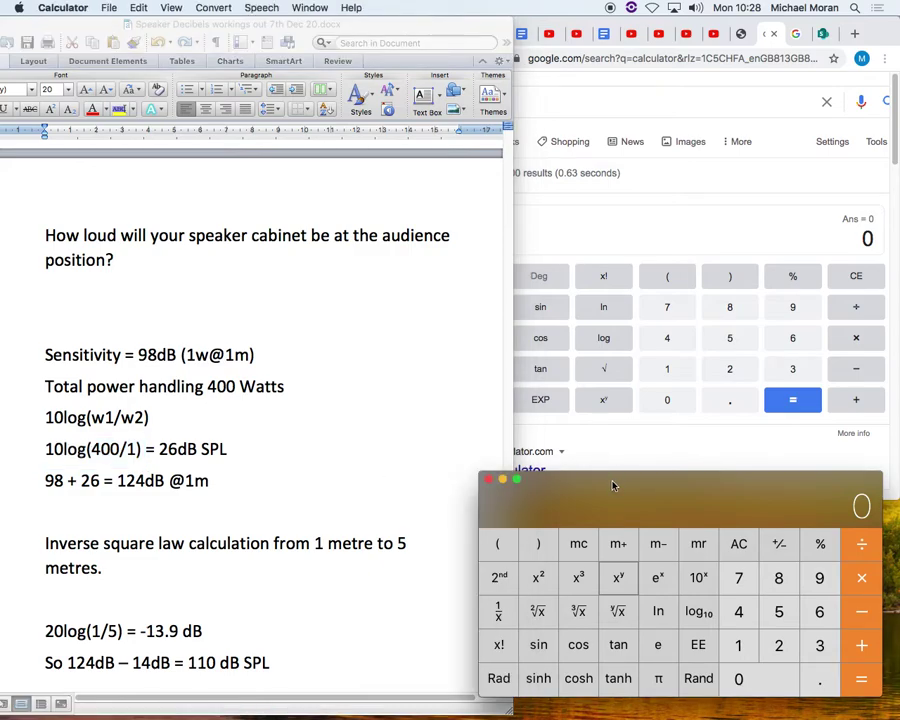
{"action": "left_click", "coordinate": [739, 614]}
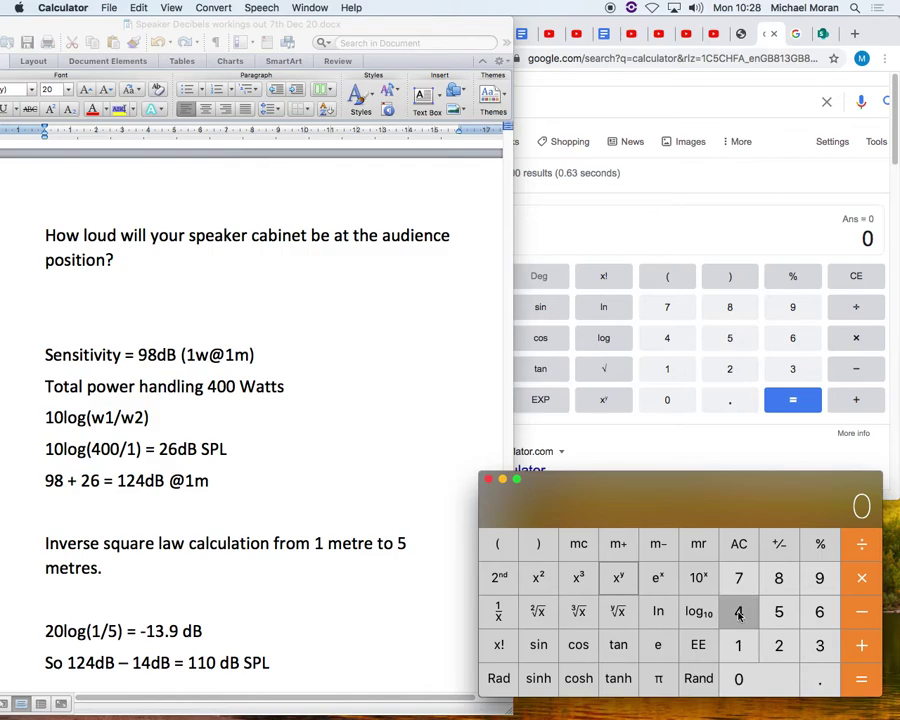
{"action": "double_click", "coordinate": [740, 676]}
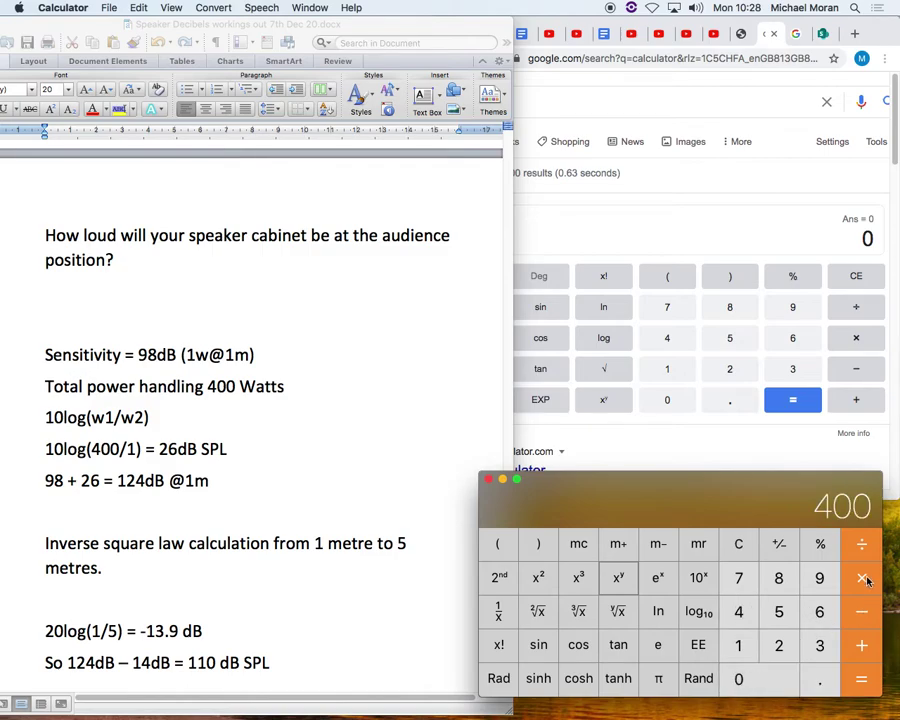
{"action": "left_click", "coordinate": [859, 542]}
{"action": "left_click", "coordinate": [740, 645]}
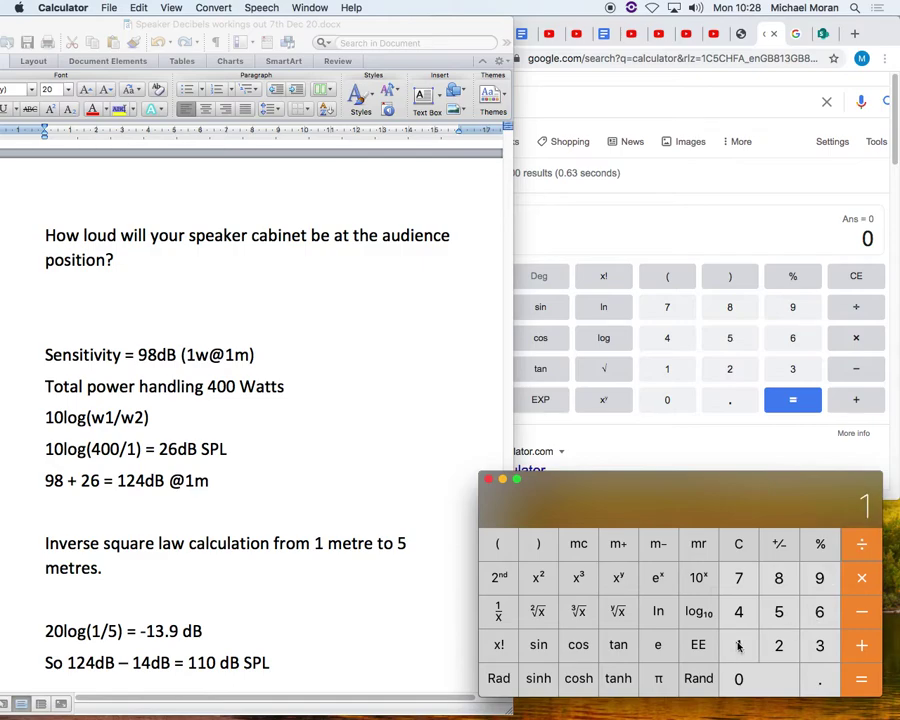
{"action": "left_click", "coordinate": [860, 679]}
{"action": "left_click", "coordinate": [738, 612]}
{"action": "left_click", "coordinate": [739, 680]}
{"action": "left_click", "coordinate": [739, 680]}
{"action": "left_click", "coordinate": [862, 543]}
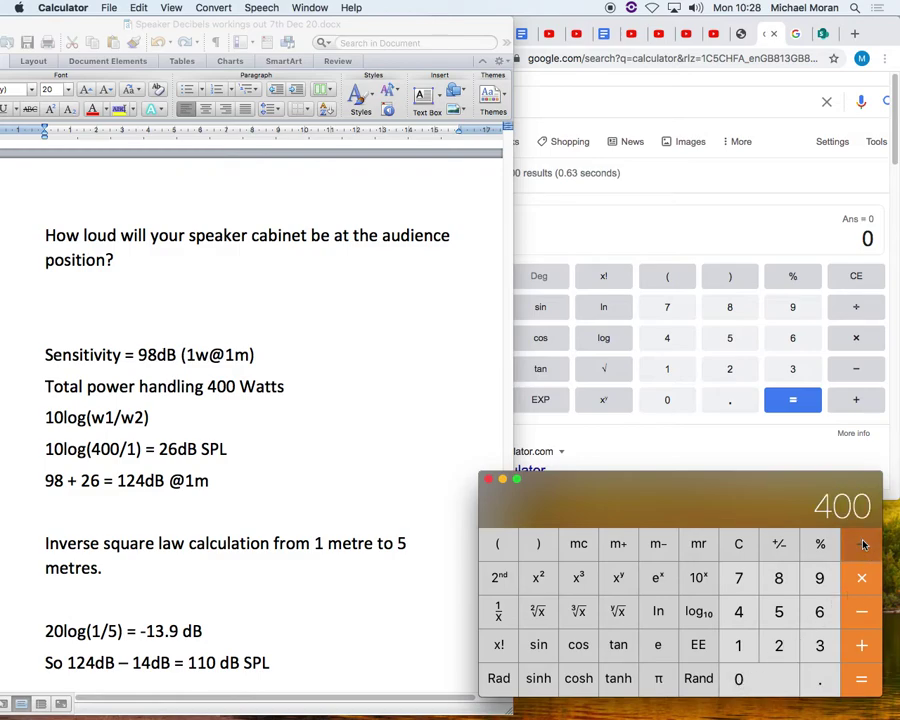
{"action": "left_click", "coordinate": [737, 646]}
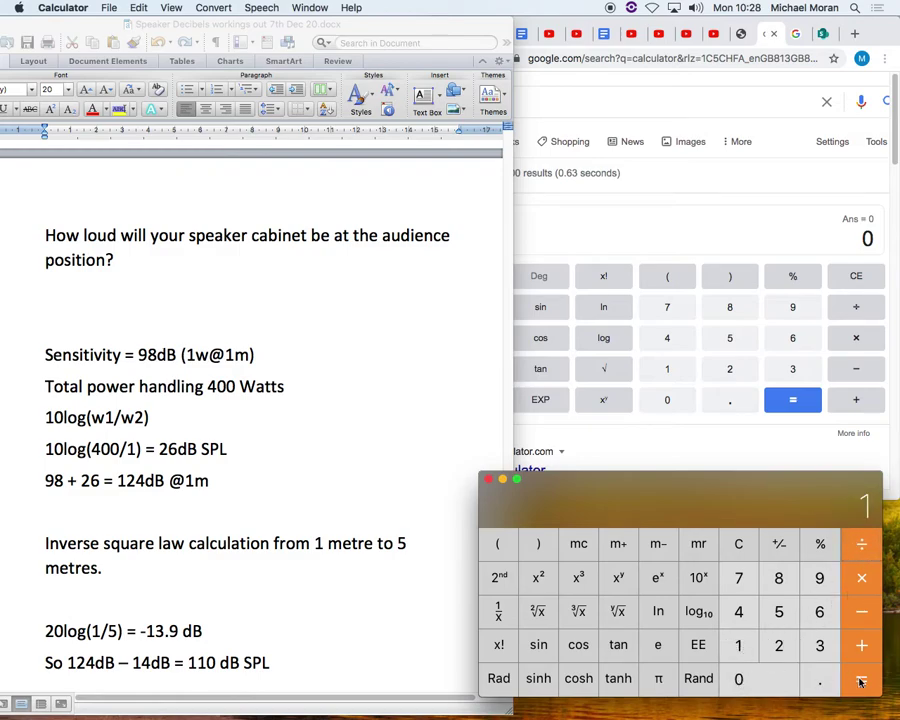
{"action": "left_click", "coordinate": [862, 543]}
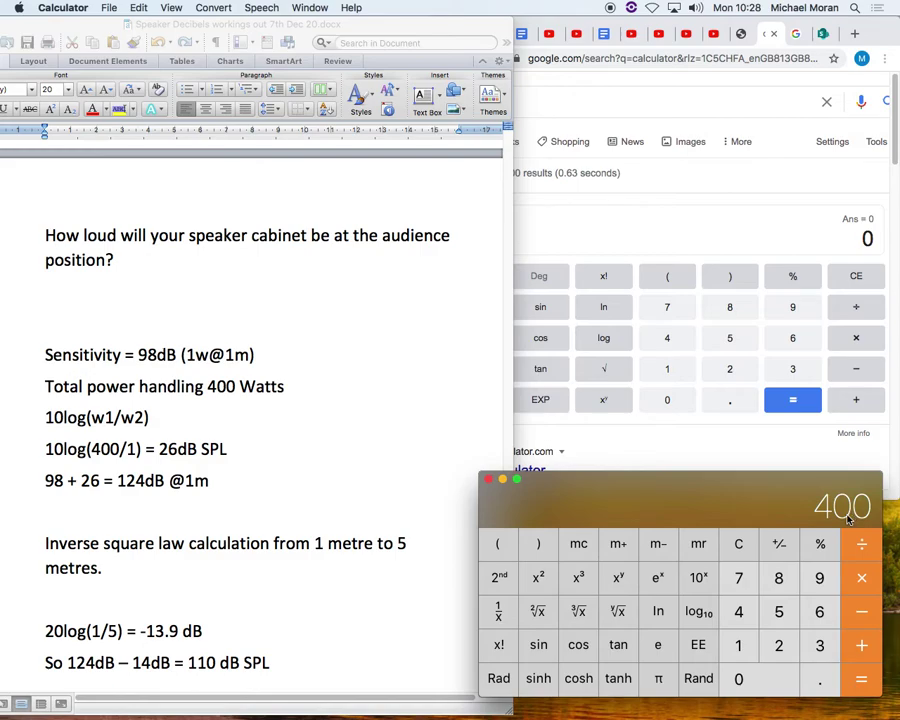
Highlight the bracketed (400/1) term in the Word document and take the base-10 logarithm of 400 in Calculator.
{"action": "double_click", "coordinate": [96, 451]}
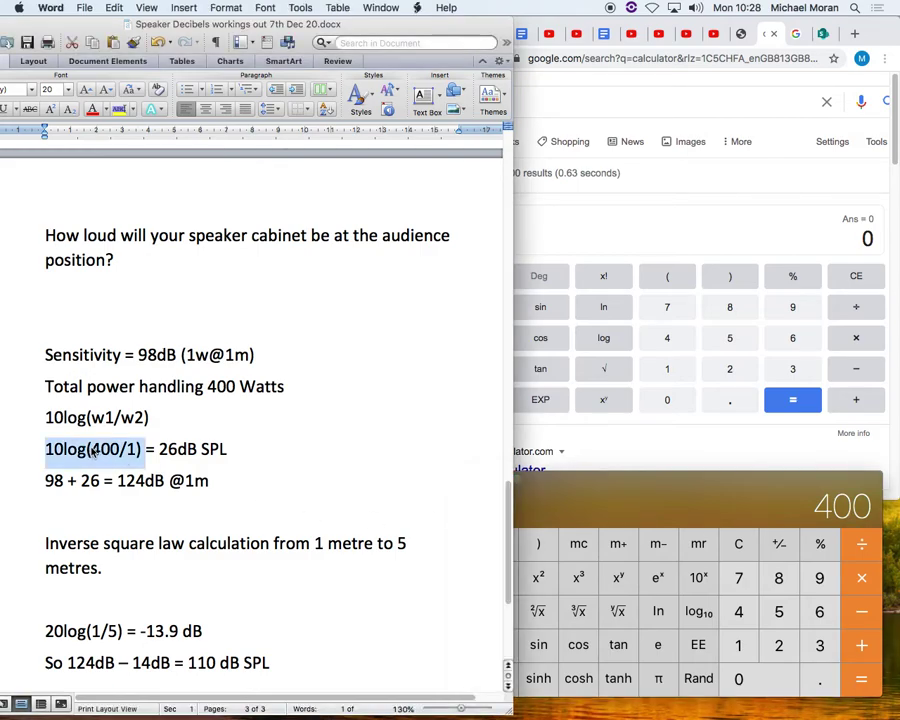
{"action": "left_click_drag", "start_coordinate": [88, 449], "coordinate": [143, 449]}
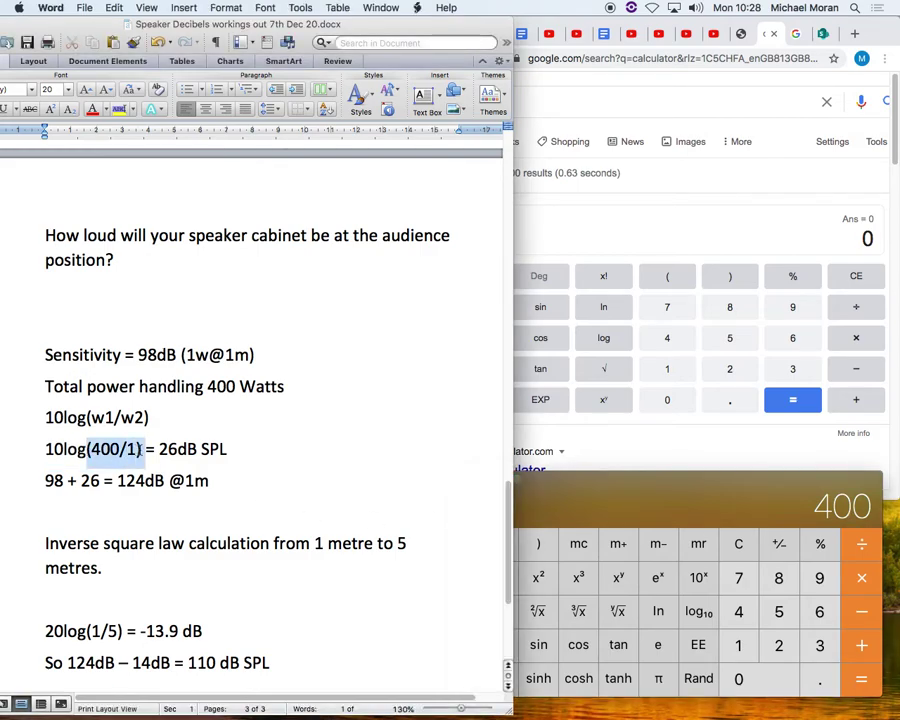
{"action": "left_click", "coordinate": [615, 489]}
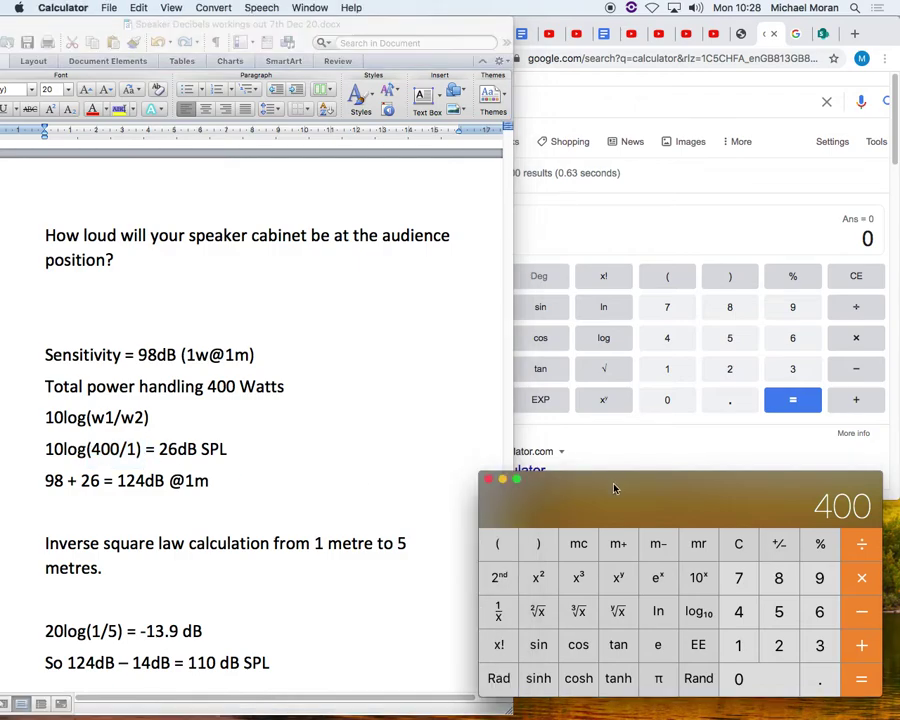
{"action": "left_click", "coordinate": [692, 613]}
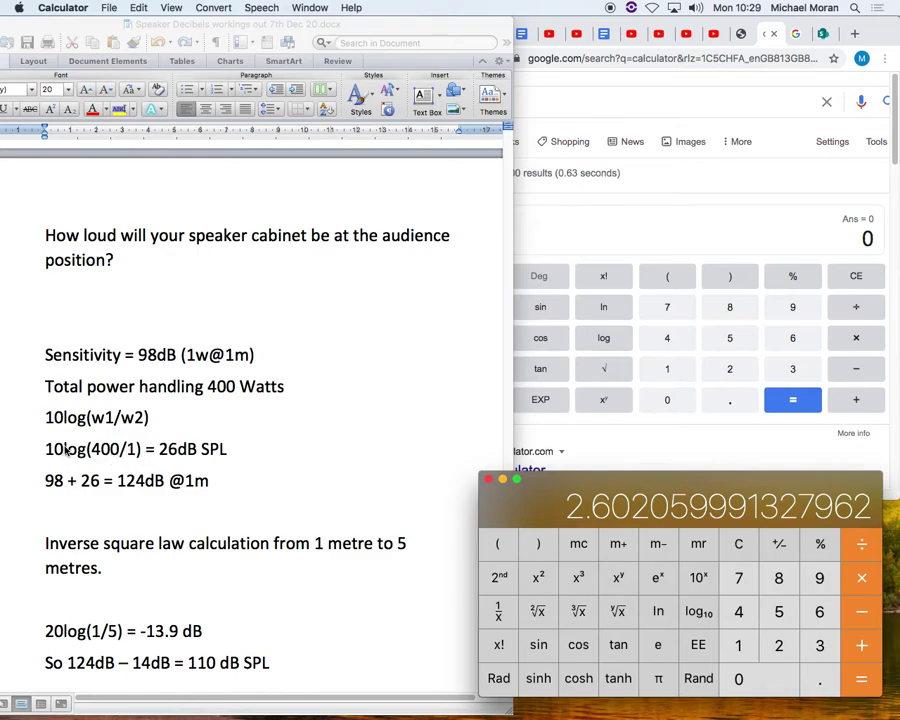
Highlight the 10 multiplier in the 10log(400/1) line and multiply the logarithm by 10 in Calculator.
{"action": "left_click_drag", "start_coordinate": [88, 449], "coordinate": [63, 449]}
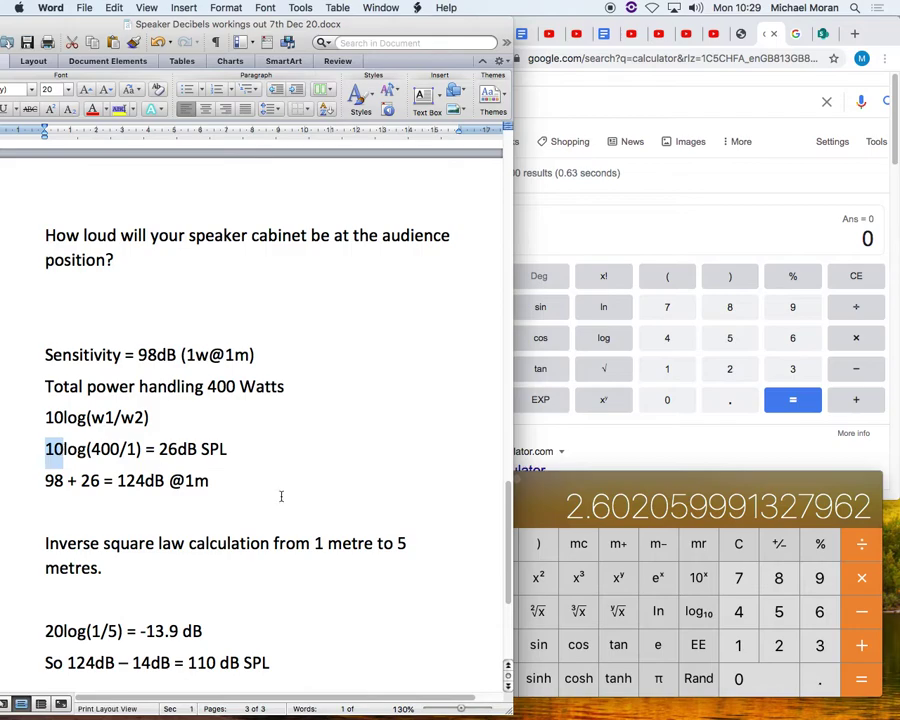
{"action": "left_click", "coordinate": [569, 484]}
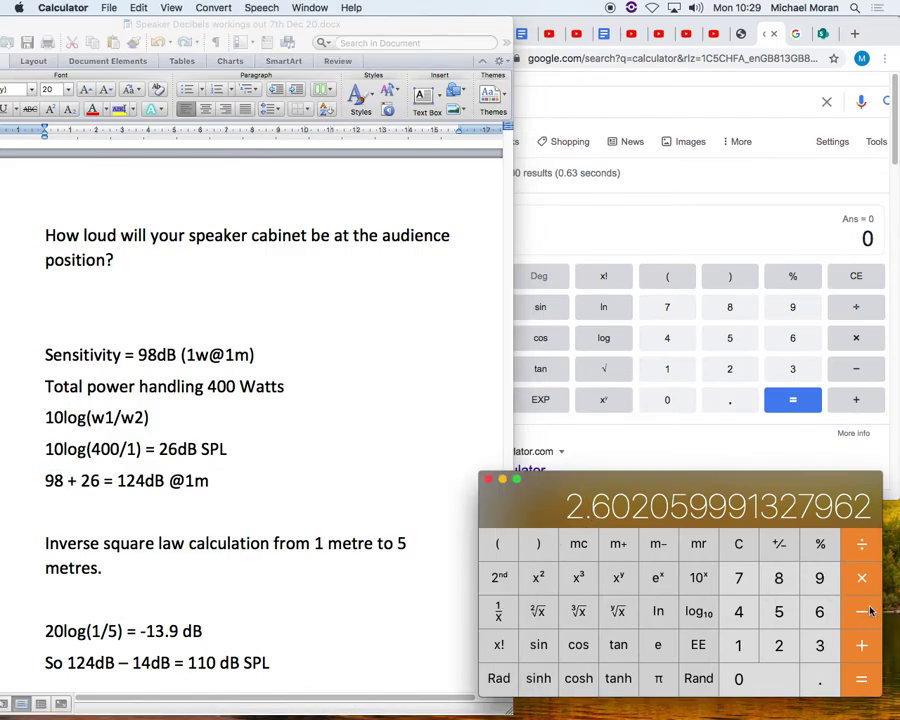
{"action": "left_click", "coordinate": [736, 644]}
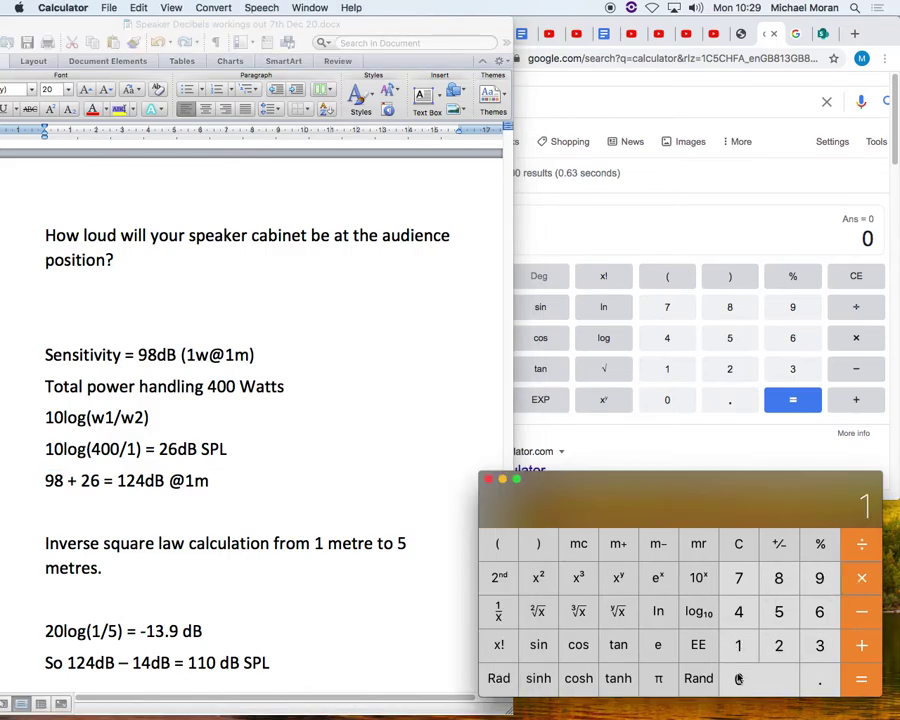
{"action": "left_click", "coordinate": [738, 678]}
{"action": "left_click", "coordinate": [860, 678]}
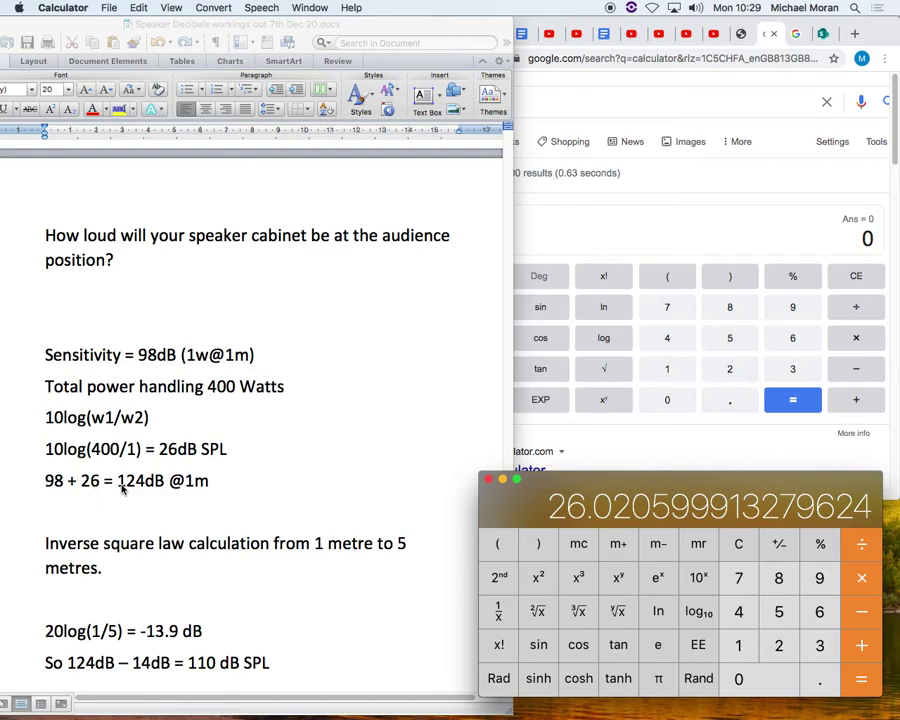
{"action": "left_click", "coordinate": [119, 484]}
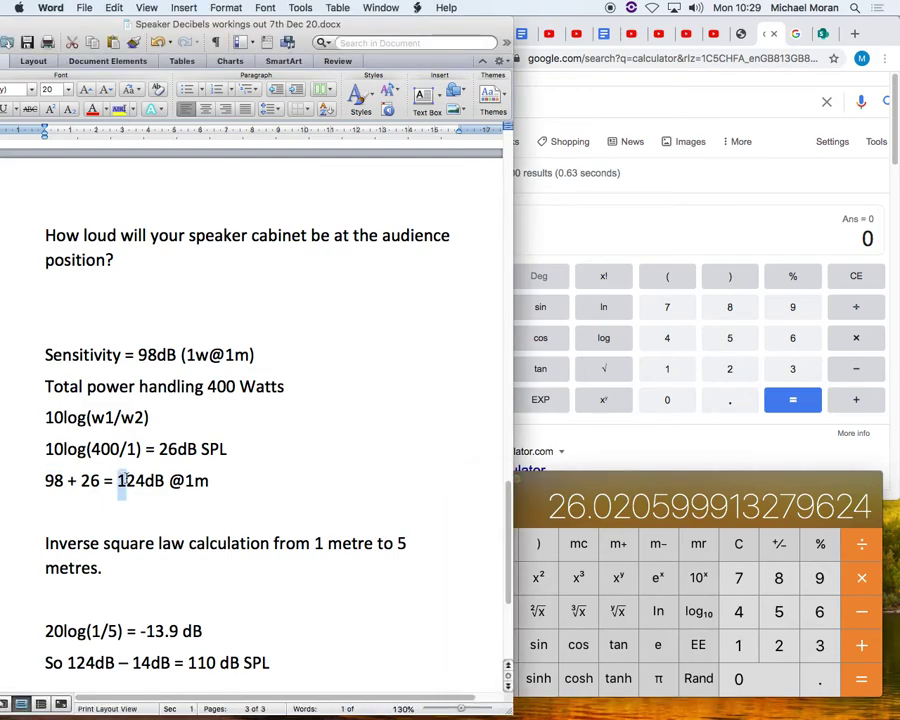
{"action": "left_click_drag", "start_coordinate": [122, 484], "coordinate": [205, 481]}
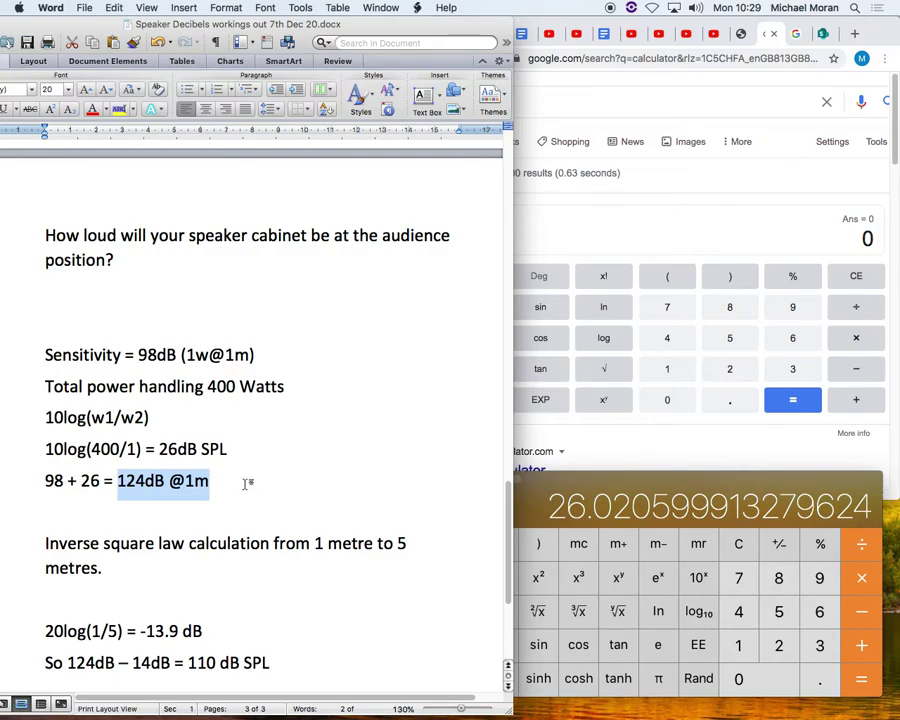
{"action": "left_click", "coordinate": [607, 224]}
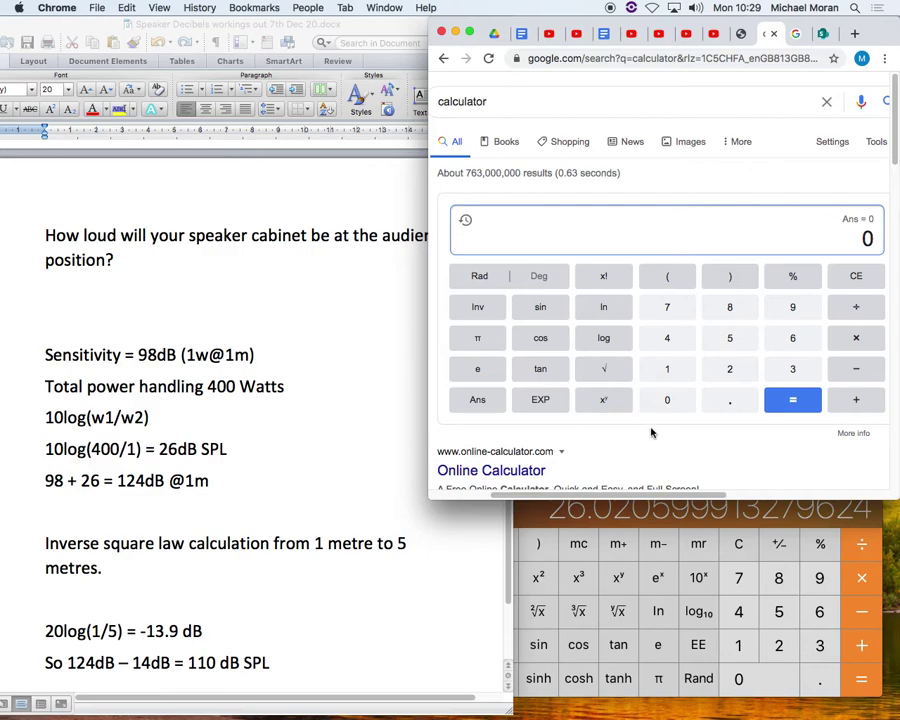
Switch to the Word document and highlight the 10log(w1/w2) formula, followed by the 10log(400/1) expression.
{"action": "left_click", "coordinate": [45, 415]}
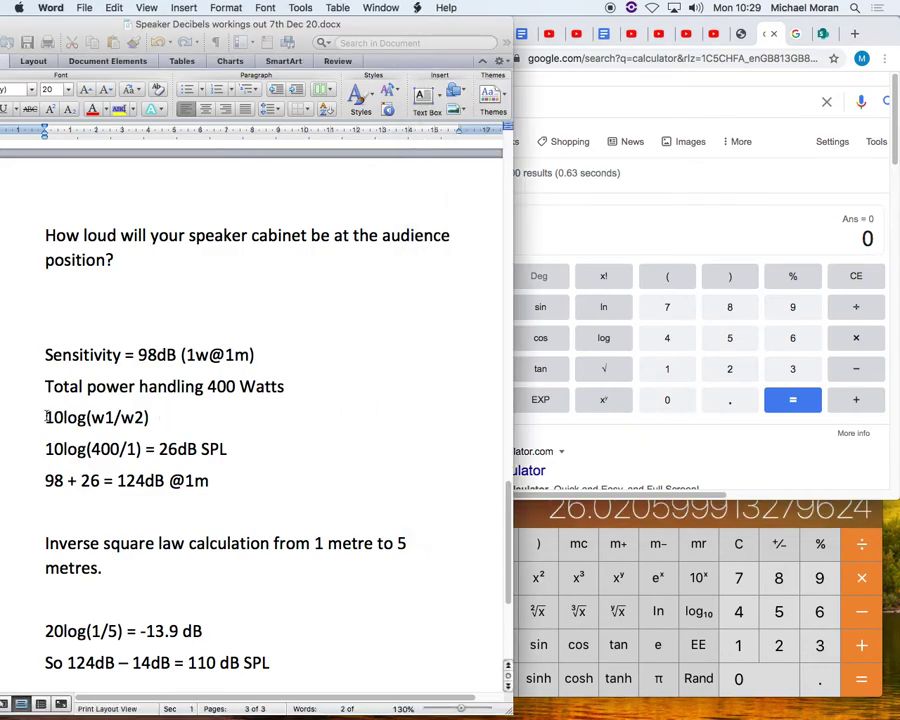
{"action": "left_click_drag", "start_coordinate": [45, 417], "coordinate": [155, 422]}
{"action": "left_click_drag", "start_coordinate": [45, 449], "coordinate": [142, 449]}
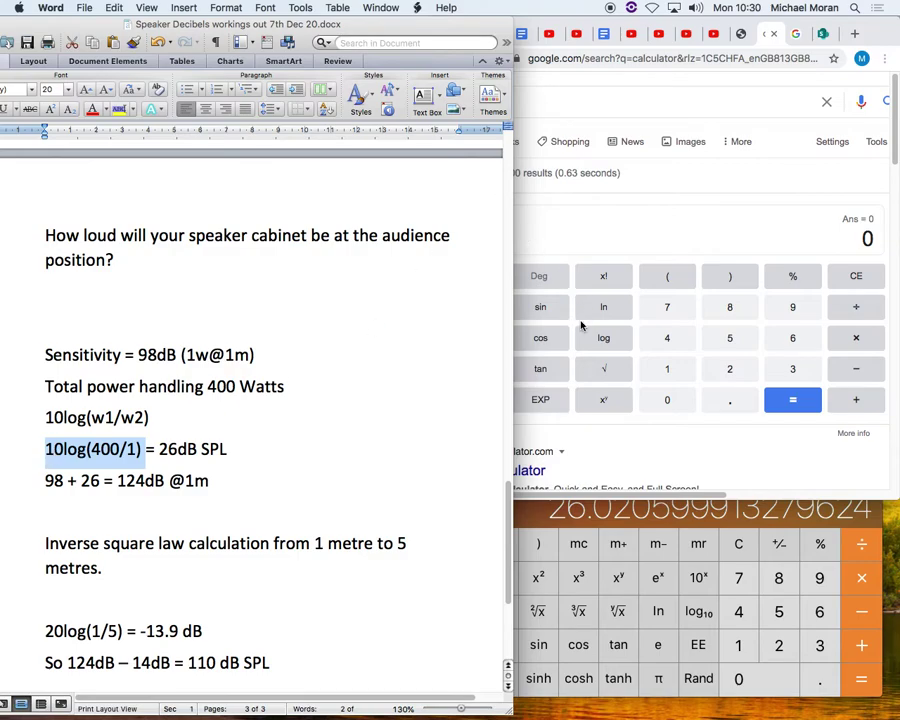
Calculate 10 × log(400 ÷ 1) with the Google calculator in Chrome and place the Calculator window below it for comparison.
{"action": "left_click", "coordinate": [668, 371]}
{"action": "left_click", "coordinate": [668, 369]}
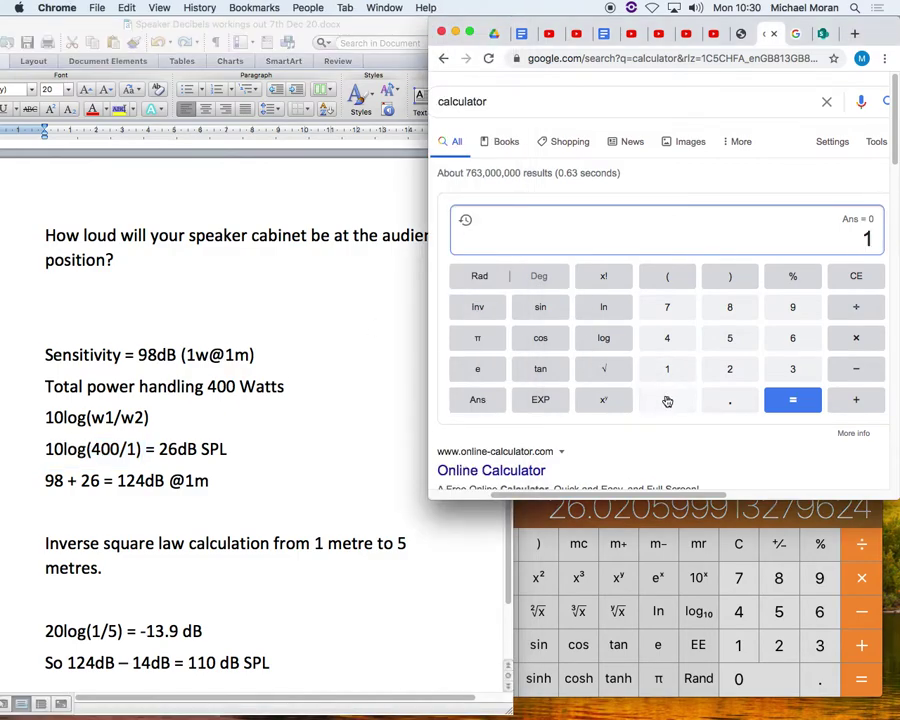
{"action": "left_click", "coordinate": [668, 400]}
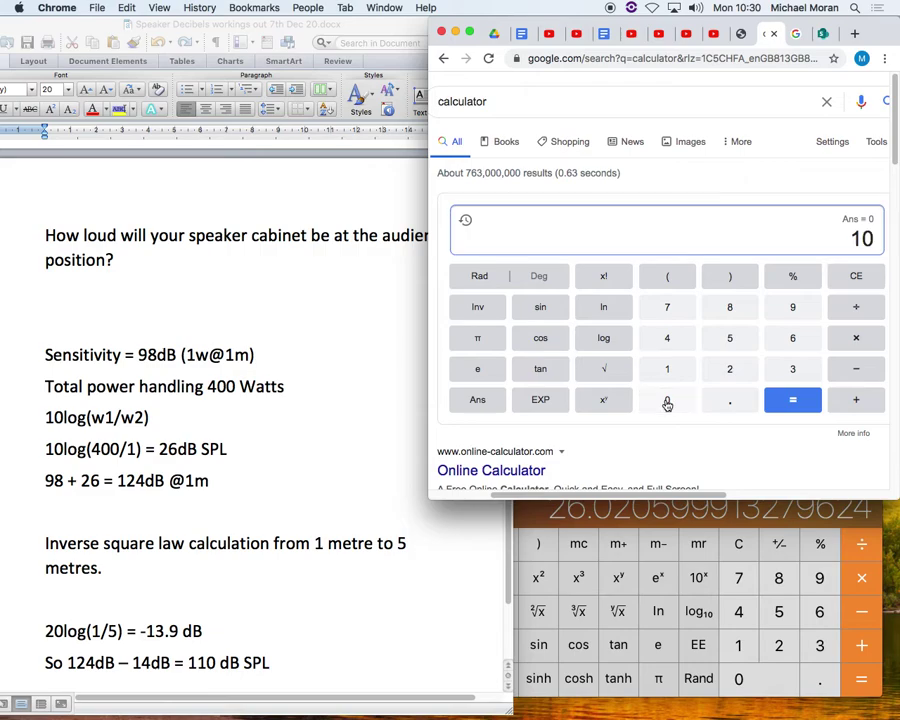
{"action": "left_click", "coordinate": [857, 341]}
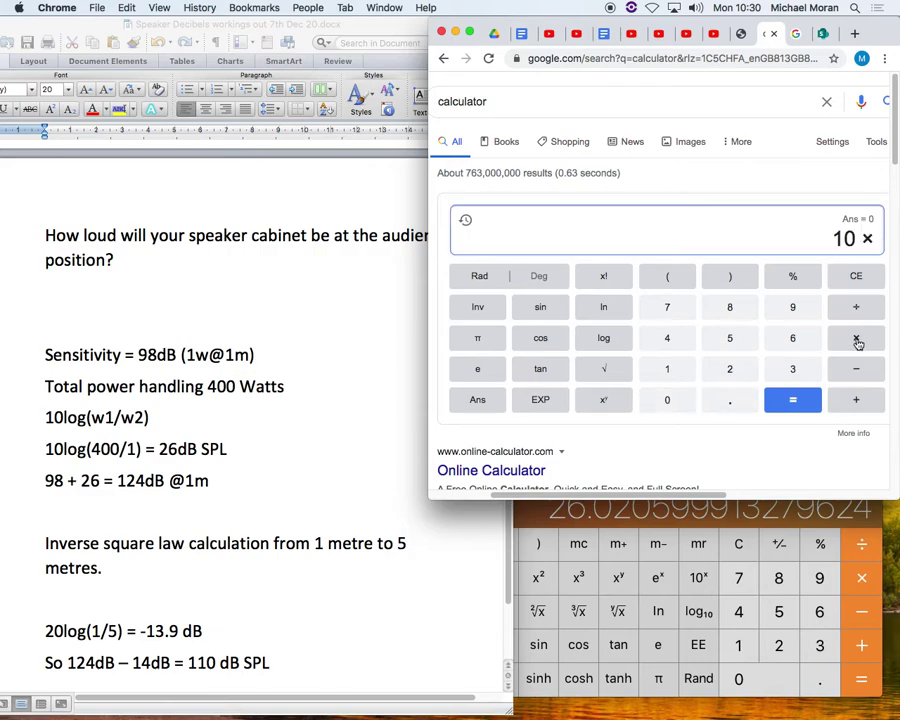
{"action": "left_click", "coordinate": [602, 340]}
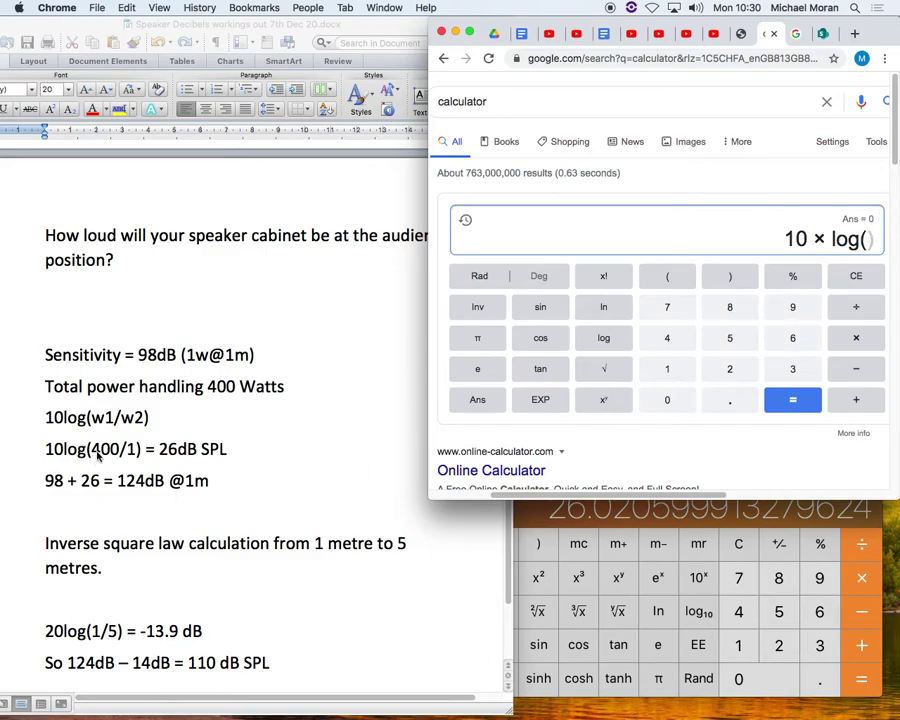
{"action": "left_click", "coordinate": [664, 340]}
{"action": "left_click", "coordinate": [666, 402]}
{"action": "left_click", "coordinate": [666, 402]}
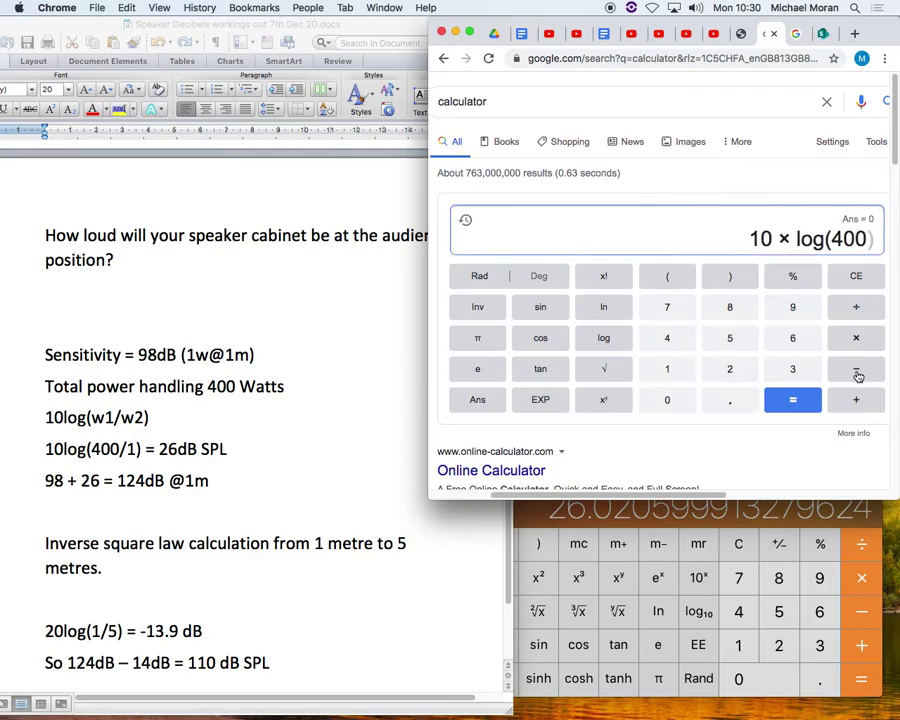
{"action": "left_click", "coordinate": [865, 312]}
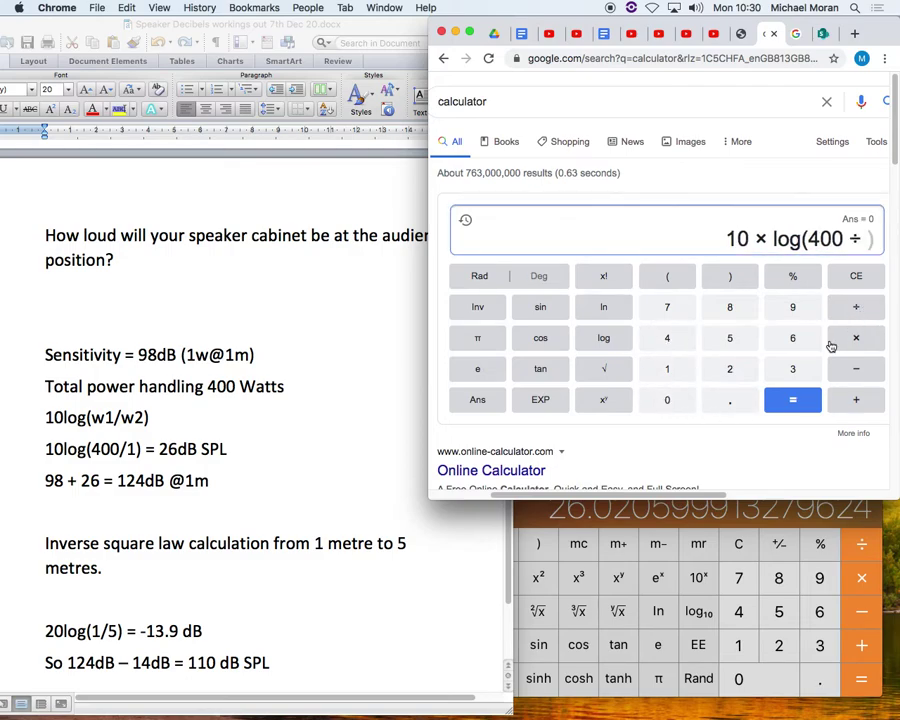
{"action": "left_click", "coordinate": [665, 371]}
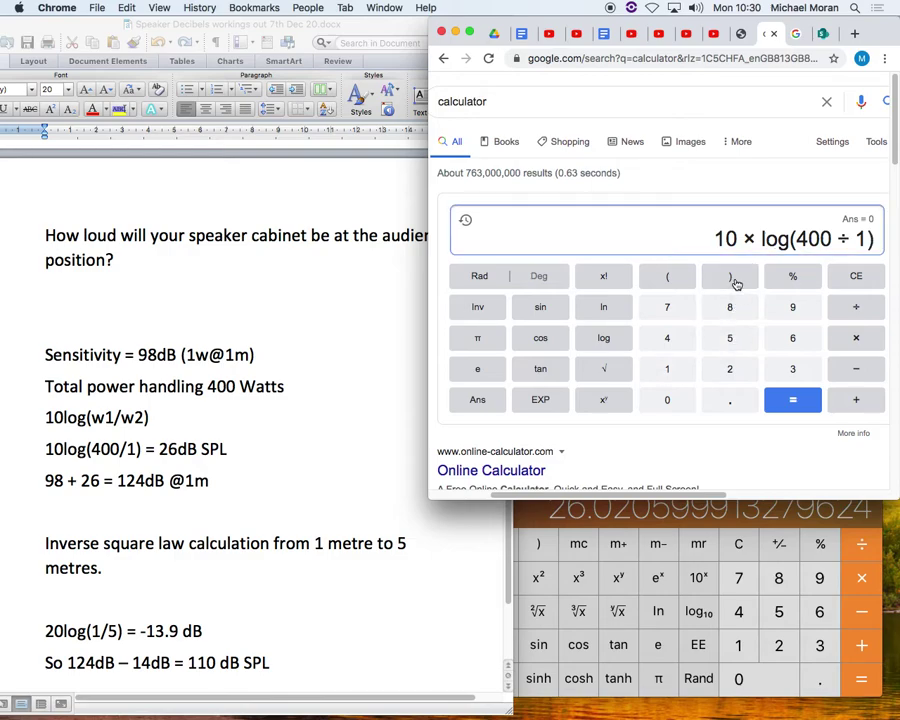
{"action": "left_click", "coordinate": [795, 401]}
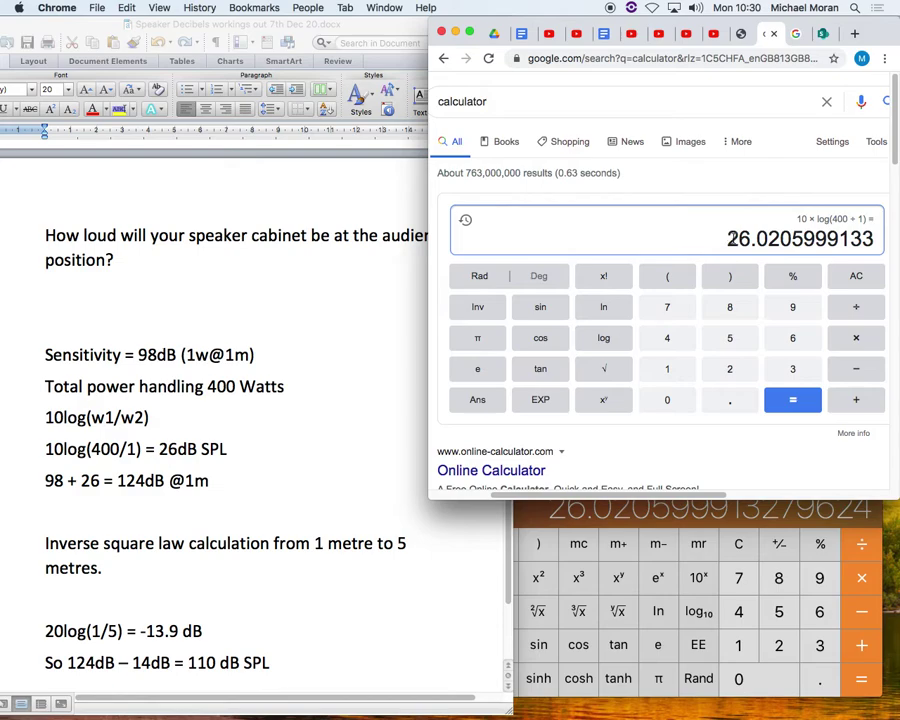
{"action": "left_click", "coordinate": [543, 515]}
{"action": "left_click_drag", "start_coordinate": [565, 490], "coordinate": [566, 505]}
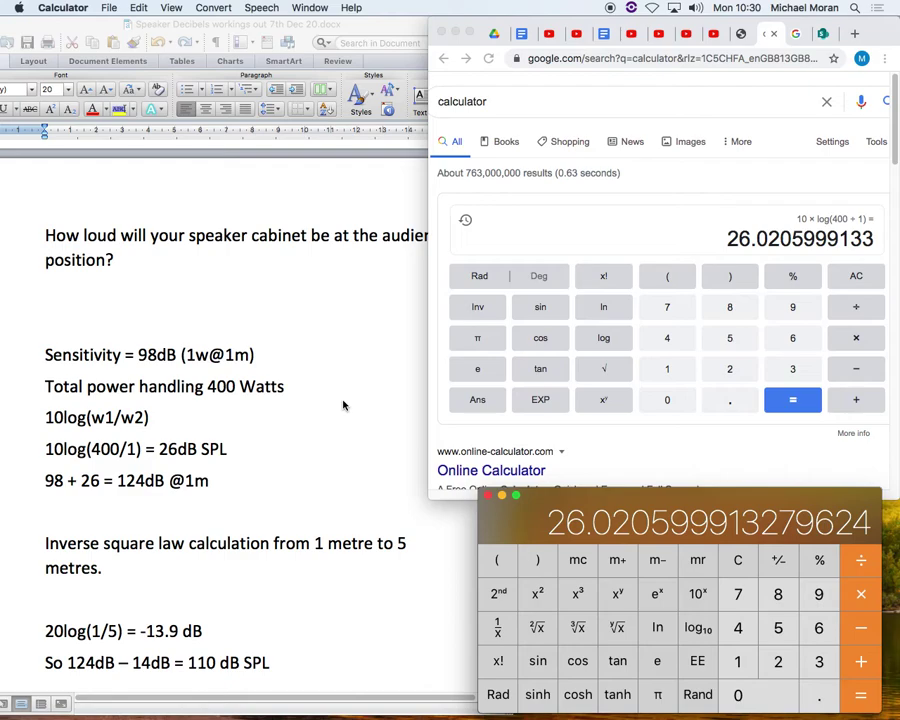
{"action": "left_click_drag", "start_coordinate": [45, 449], "coordinate": [143, 449]}
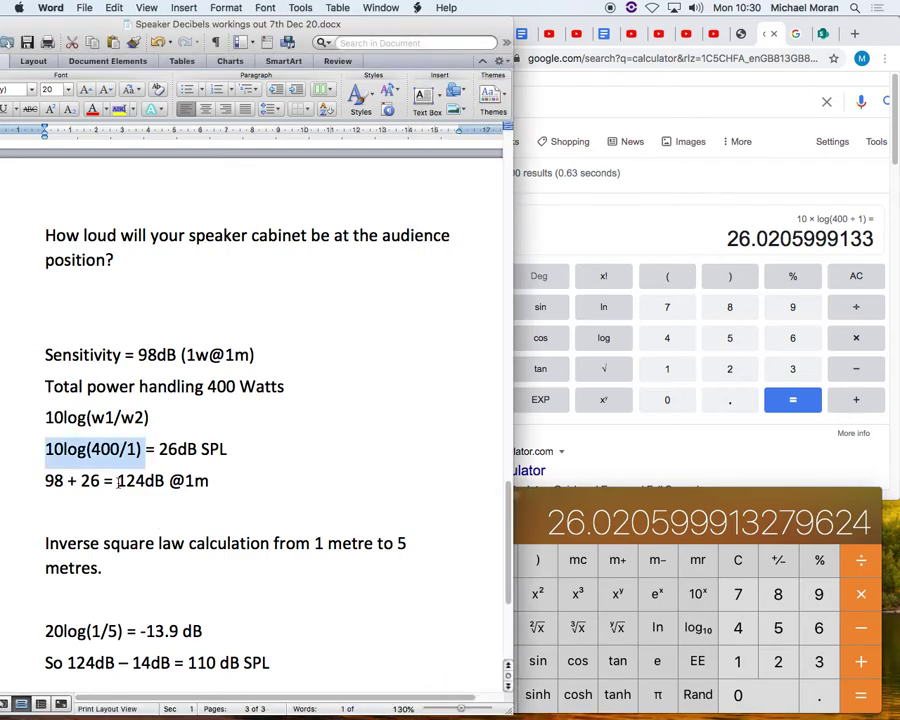
{"action": "left_click_drag", "start_coordinate": [139, 354], "coordinate": [177, 354]}
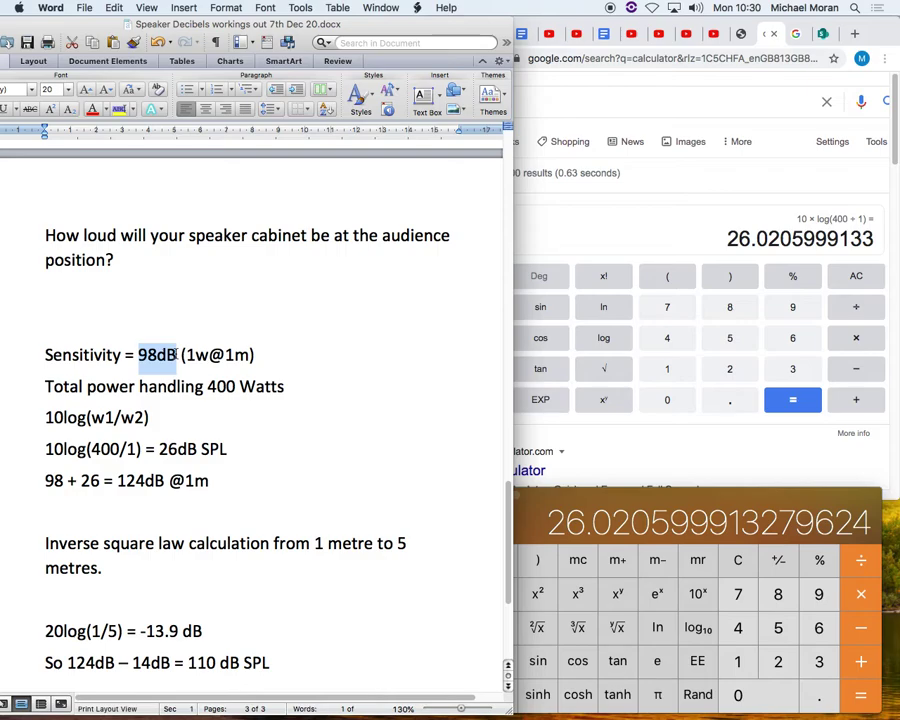
{"action": "left_click_drag", "start_coordinate": [207, 386], "coordinate": [235, 386]}
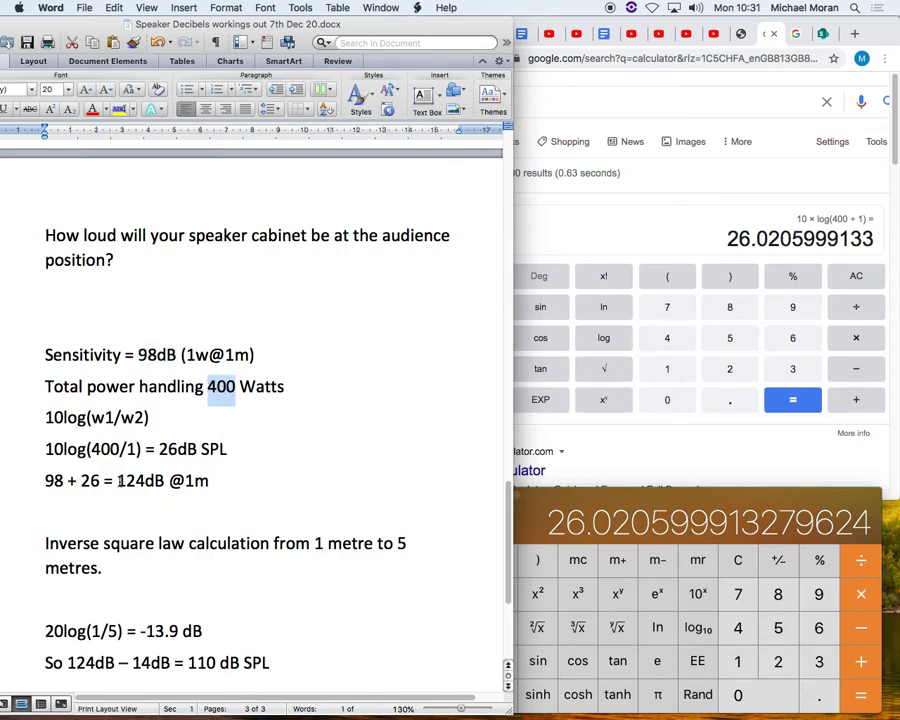
{"action": "left_click_drag", "start_coordinate": [117, 481], "coordinate": [210, 481]}
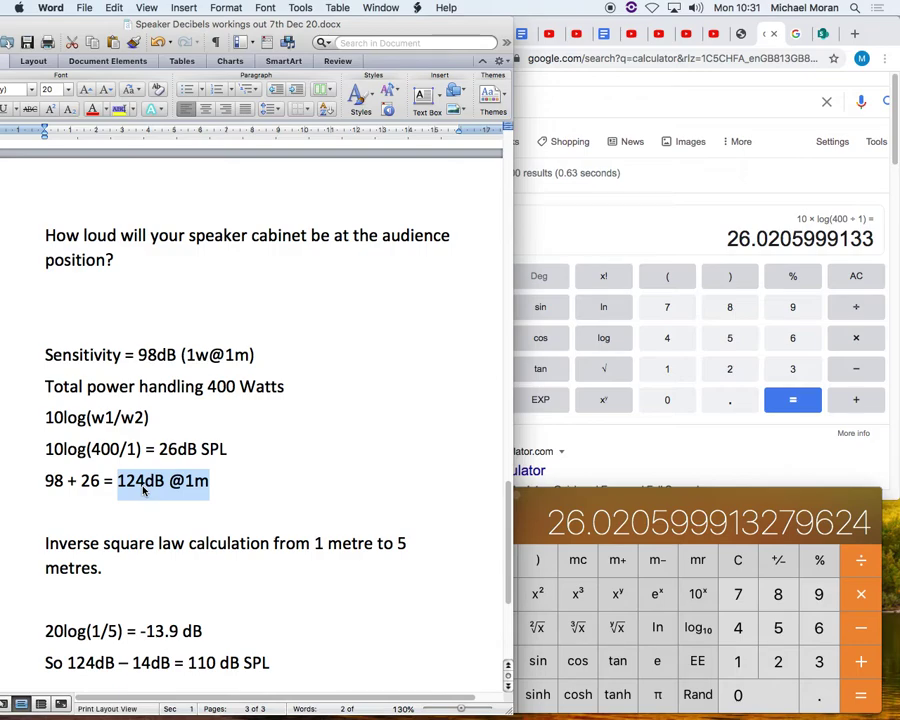
Highlight 20log(1/5) in the inverse square law section, then the 1 metre distance and the 1/5 ratio.
{"action": "left_click_drag", "start_coordinate": [510, 512], "coordinate": [510, 542]}
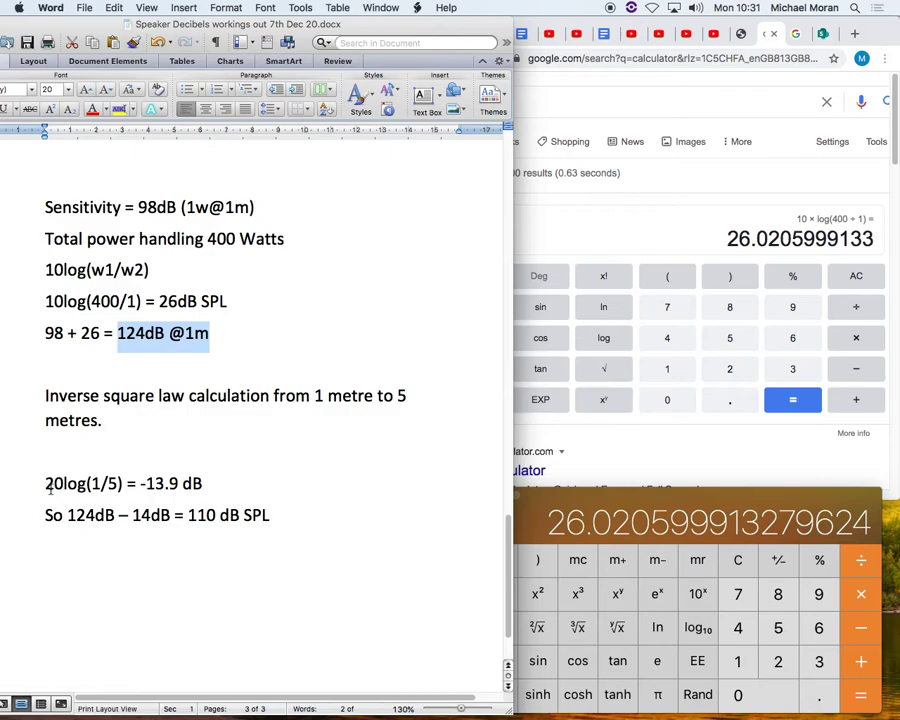
{"action": "left_click_drag", "start_coordinate": [45, 483], "coordinate": [122, 483]}
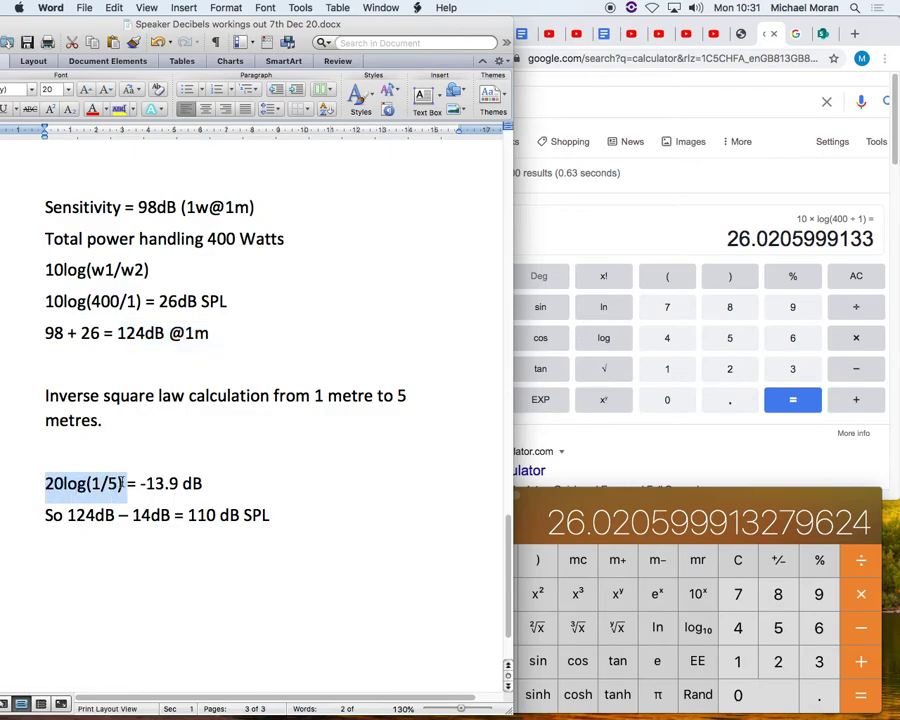
{"action": "left_click", "coordinate": [106, 483]}
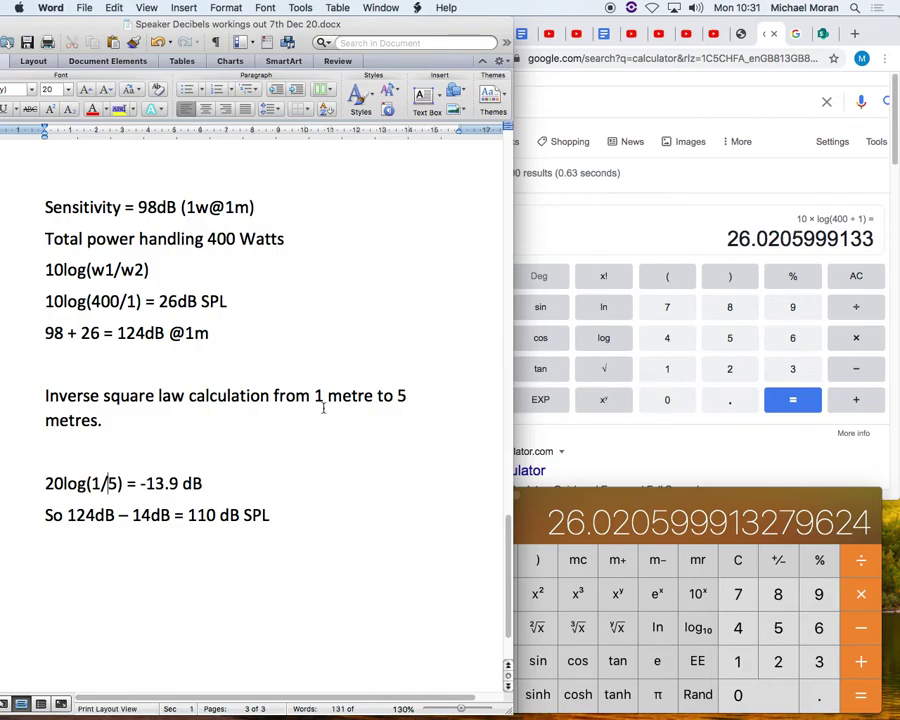
{"action": "left_click_drag", "start_coordinate": [316, 397], "coordinate": [358, 397]}
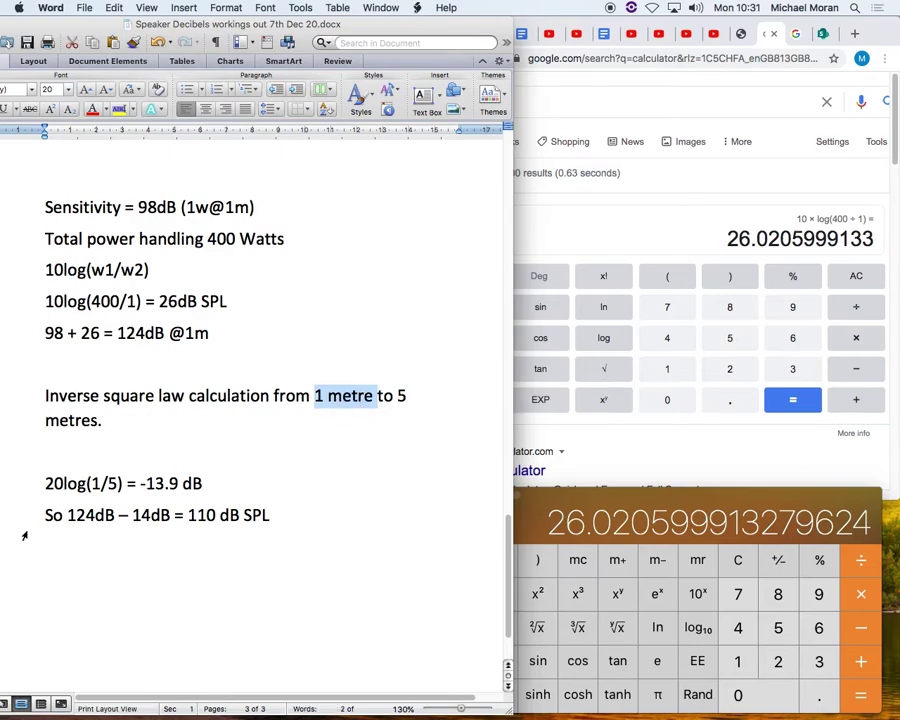
{"action": "left_click", "coordinate": [404, 396]}
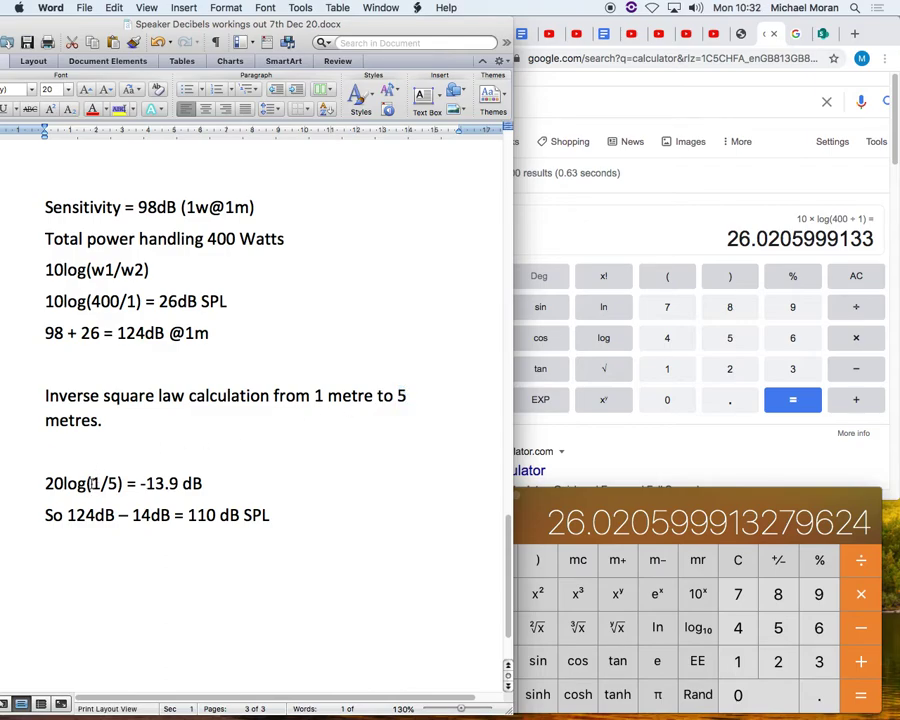
{"action": "left_click_drag", "start_coordinate": [91, 483], "coordinate": [118, 483]}
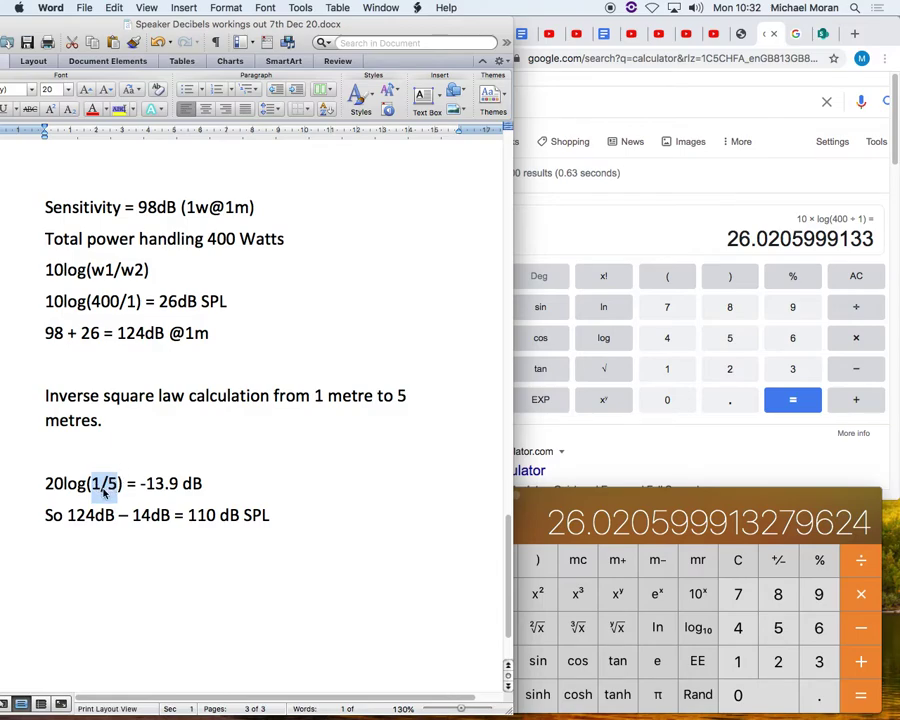
Compare the 20log(1/5) expression with the 10log(w1/w2) formula and highlight the whole 20log(1/5) = -13.9 dB line.
{"action": "left_click_drag", "start_coordinate": [44, 483], "coordinate": [122, 483]}
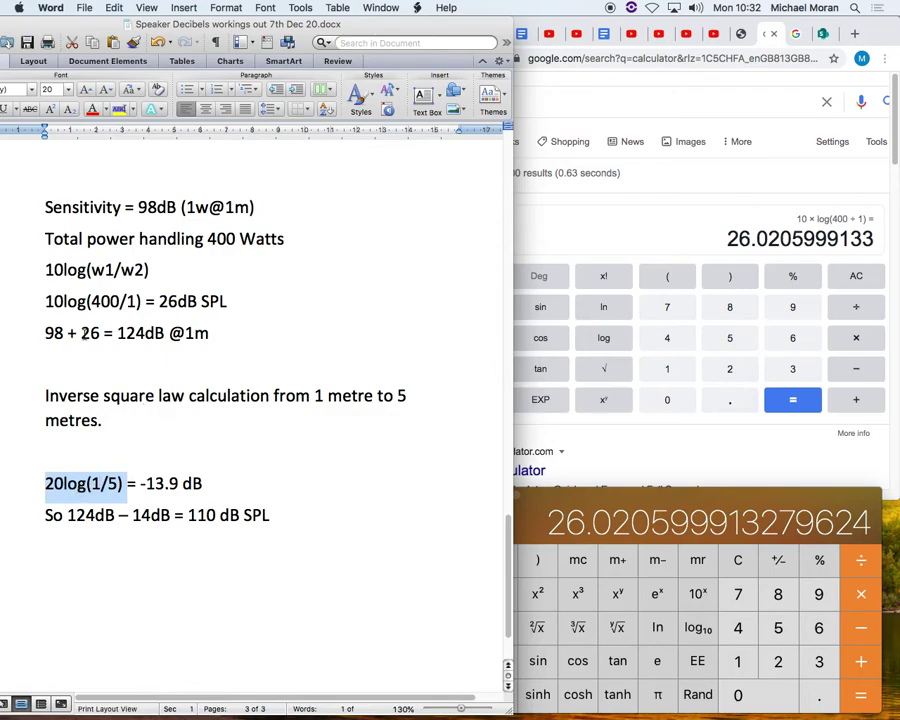
{"action": "left_click_drag", "start_coordinate": [44, 270], "coordinate": [138, 270]}
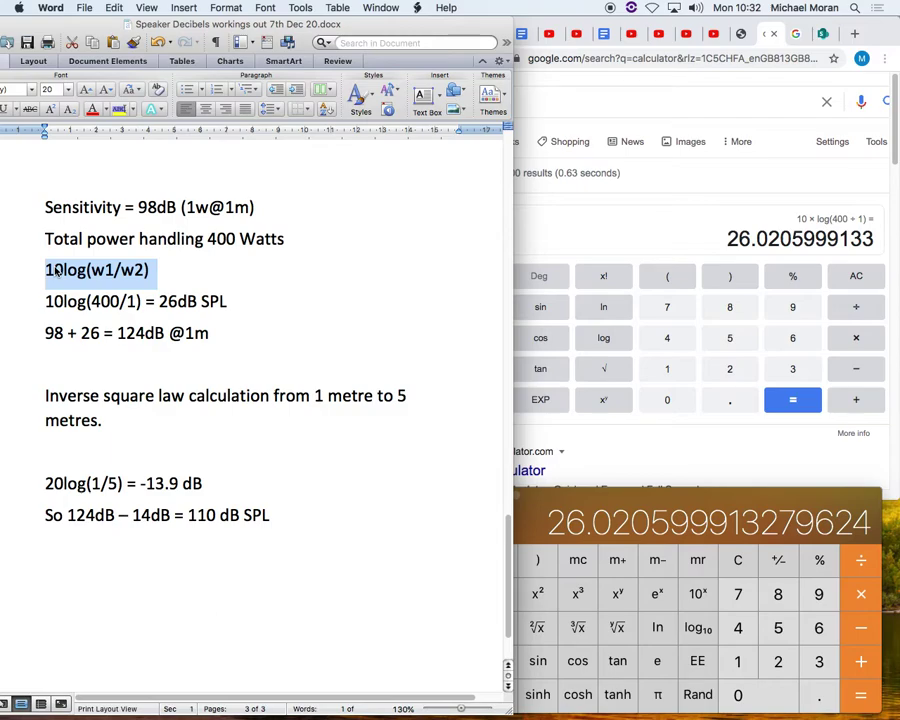
{"action": "left_click", "coordinate": [85, 545]}
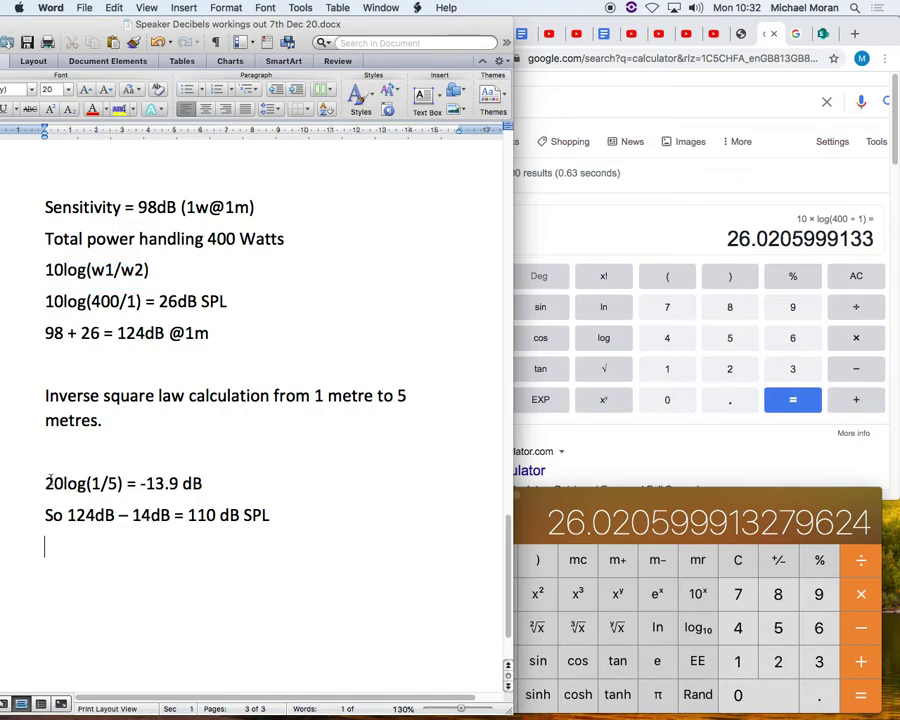
{"action": "left_click_drag", "start_coordinate": [46, 482], "coordinate": [196, 479]}
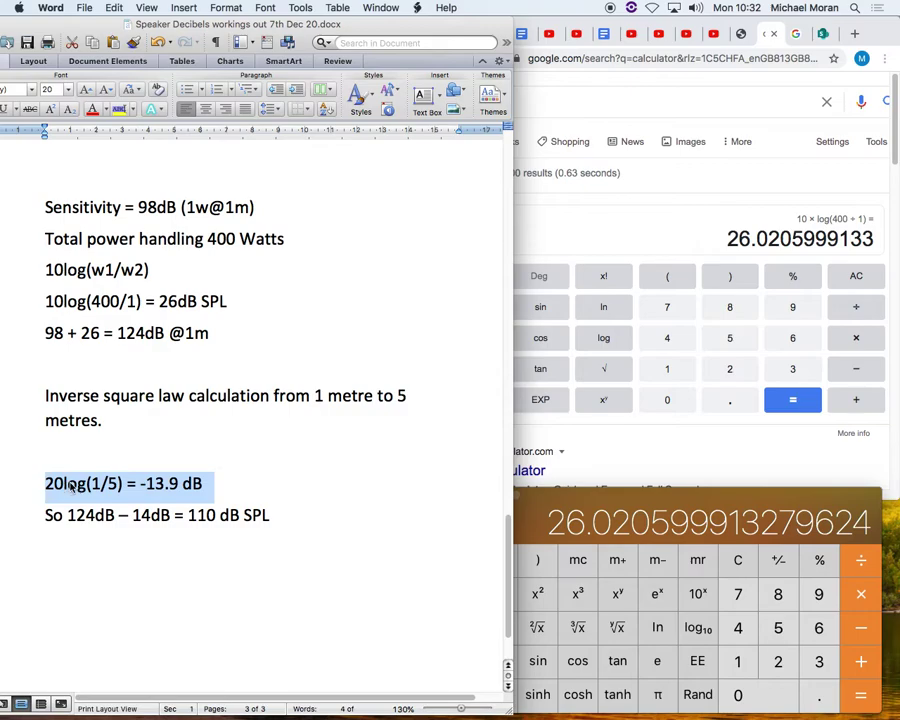
Clear the previous result from both Calculator and the Google calculator in Chrome.
{"action": "left_click", "coordinate": [662, 555]}
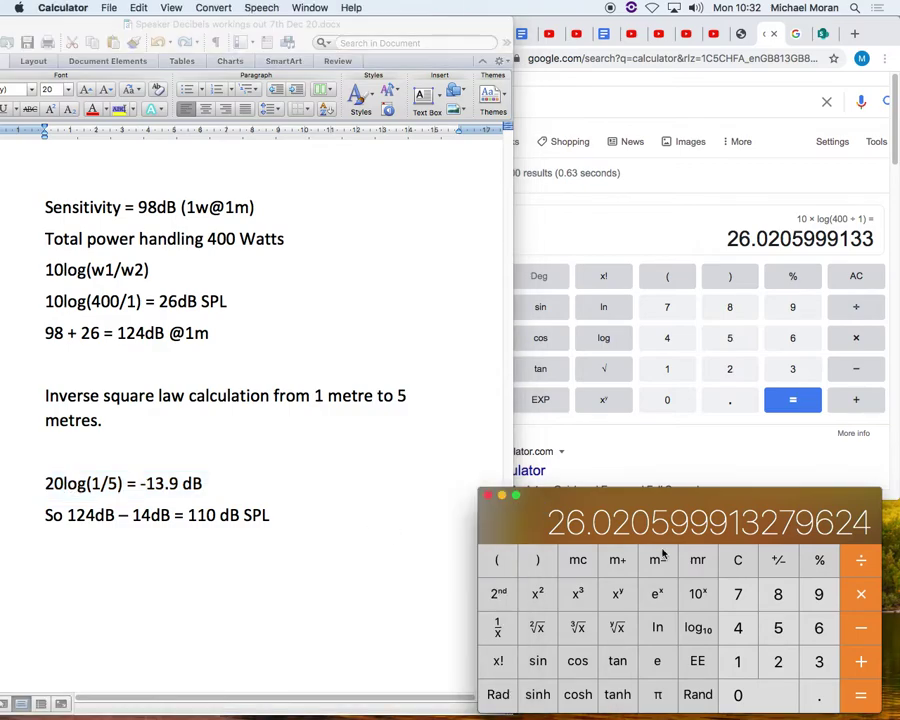
{"action": "left_click", "coordinate": [736, 559]}
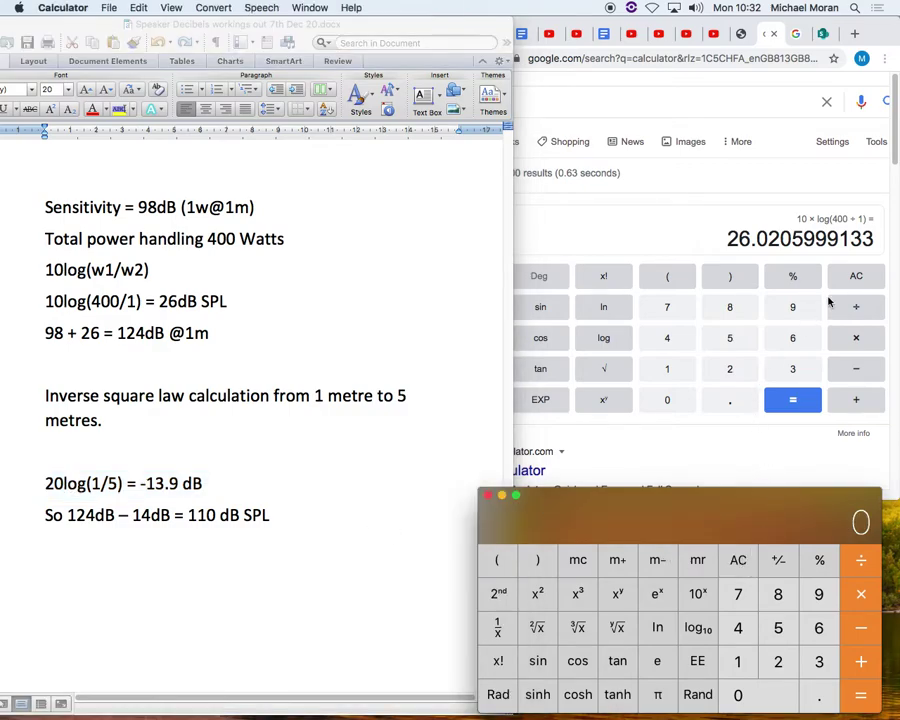
{"action": "left_click", "coordinate": [855, 276]}
{"action": "left_click", "coordinate": [855, 276]}
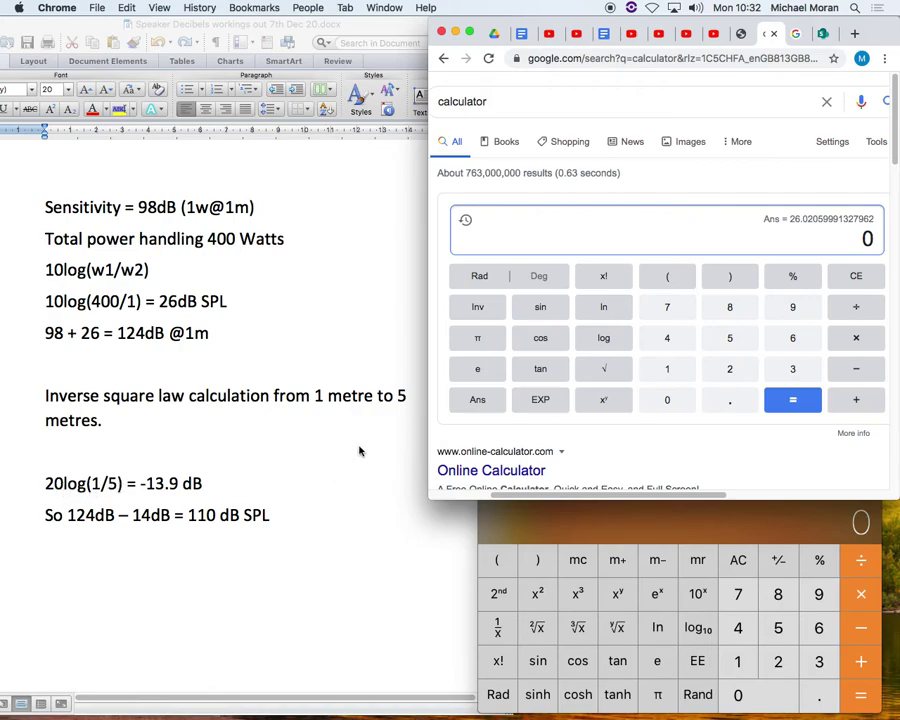
Calculate 20 × log(1 ÷ 5) in the Google calculator.
{"action": "left_click", "coordinate": [729, 369]}
{"action": "left_click", "coordinate": [670, 400]}
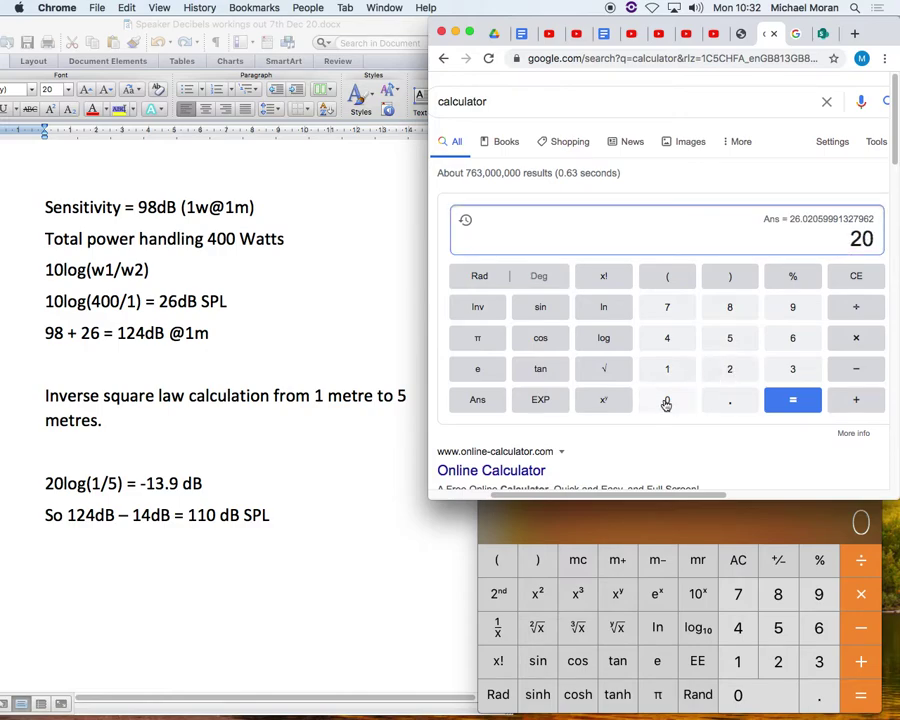
{"action": "left_click", "coordinate": [856, 341]}
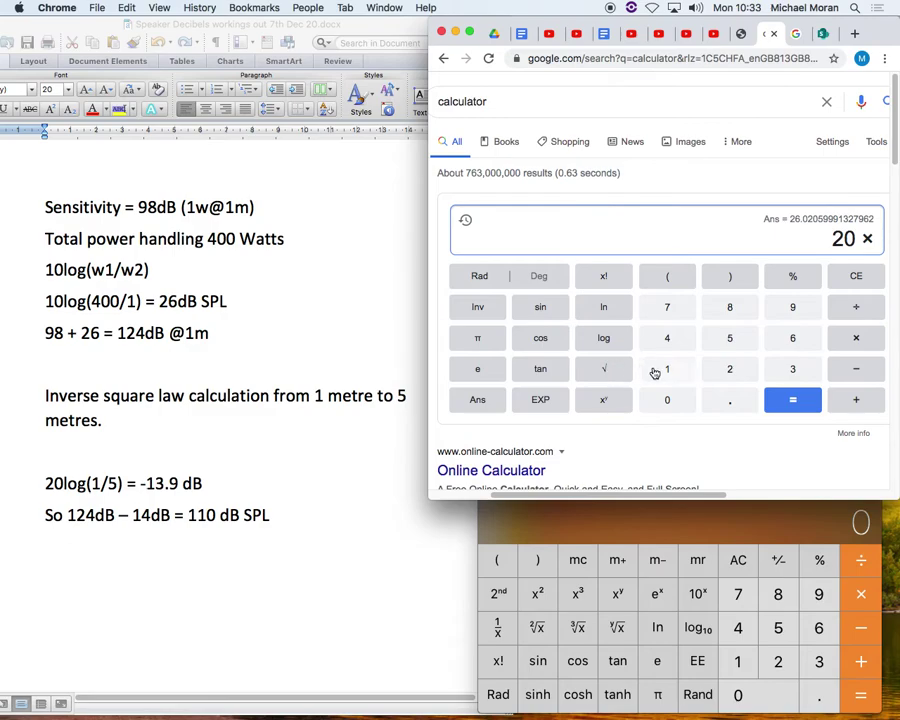
{"action": "left_click", "coordinate": [604, 340]}
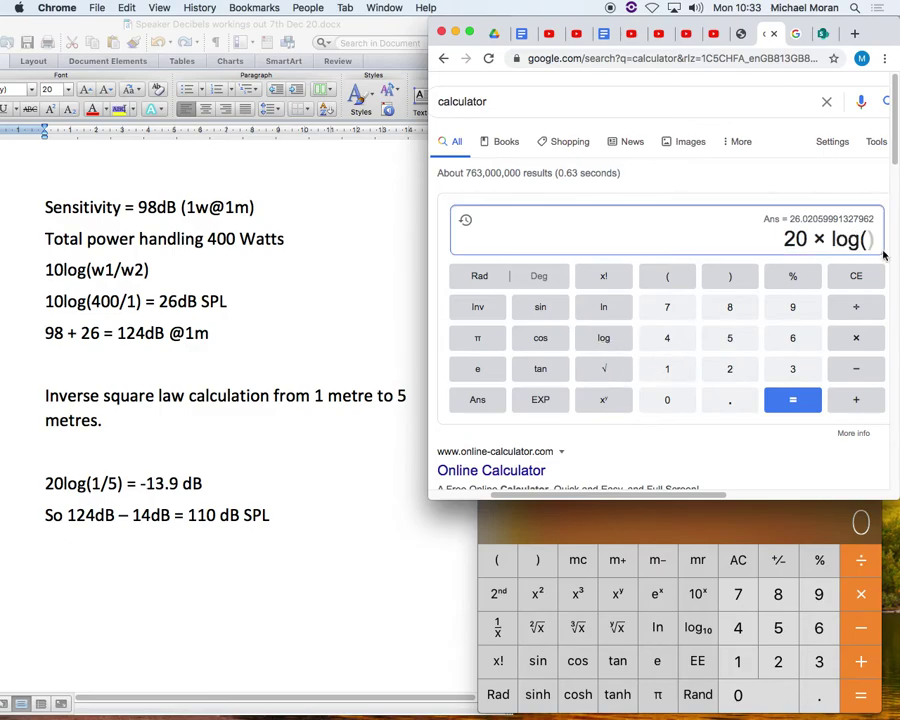
{"action": "left_click", "coordinate": [669, 373]}
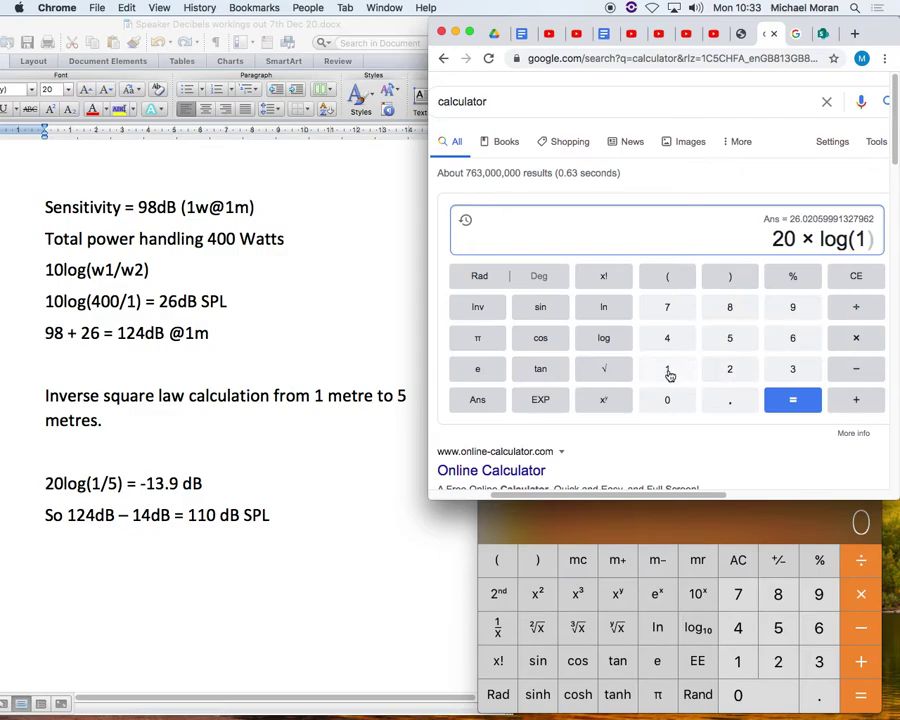
{"action": "left_click", "coordinate": [858, 310]}
{"action": "left_click", "coordinate": [731, 340]}
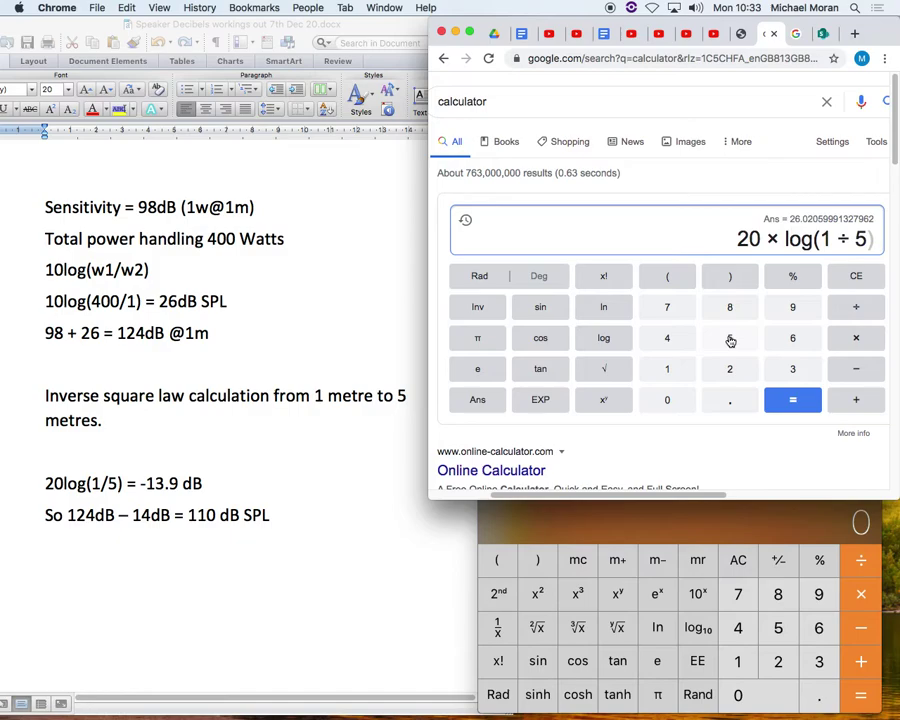
{"action": "left_click", "coordinate": [731, 280]}
{"action": "left_click", "coordinate": [794, 400]}
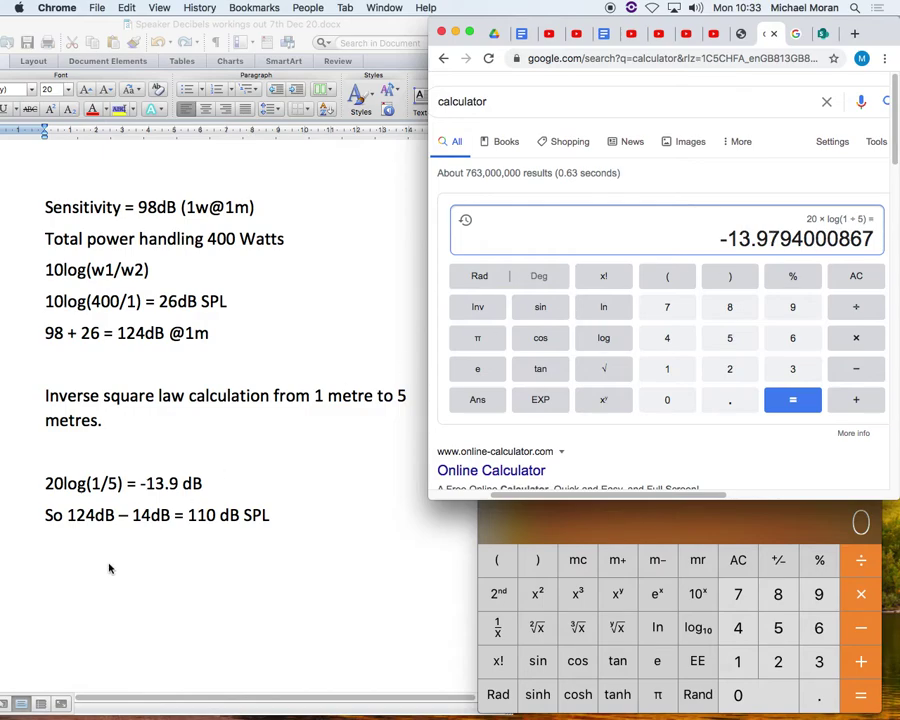
Highlight the 14dB figure in the Word document, and bring the Calculator window forward, placing it slightly higher on the screen.
{"action": "left_click", "coordinate": [143, 520]}
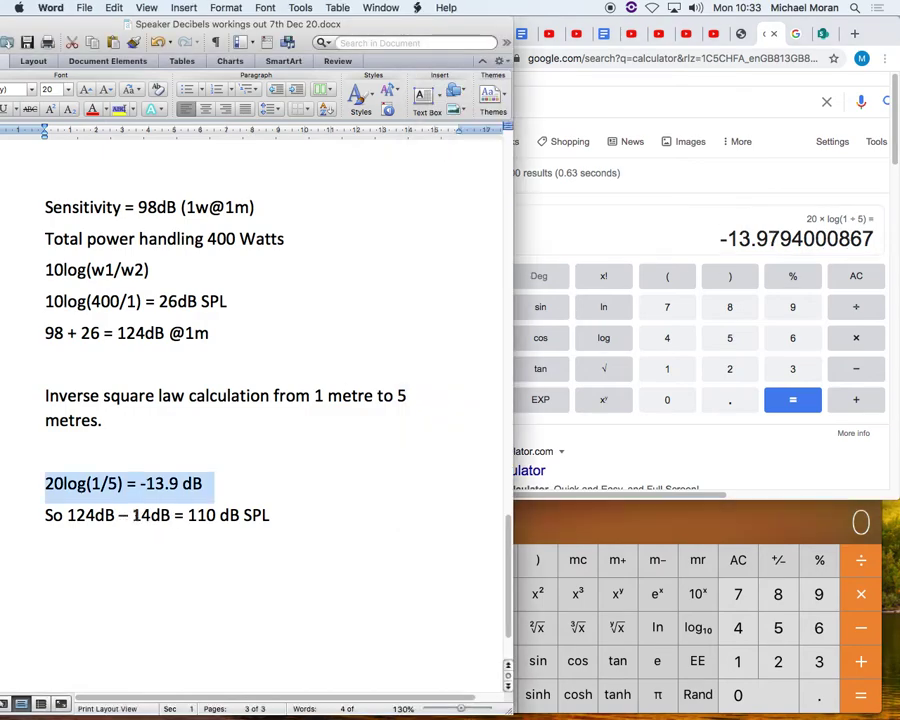
{"action": "left_click_drag", "start_coordinate": [132, 517], "coordinate": [170, 518]}
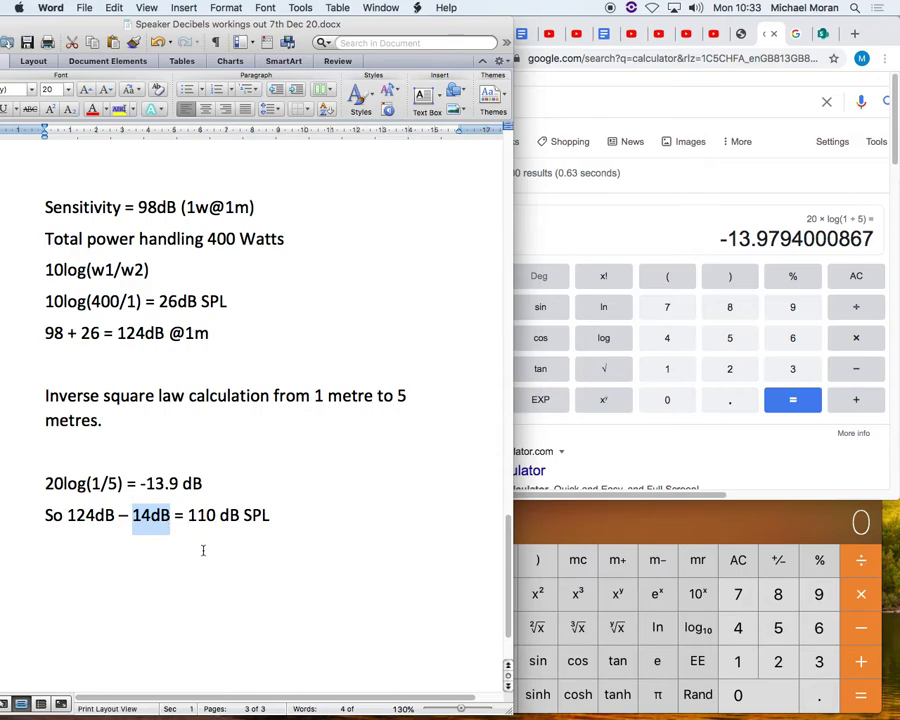
{"action": "left_click", "coordinate": [572, 527]}
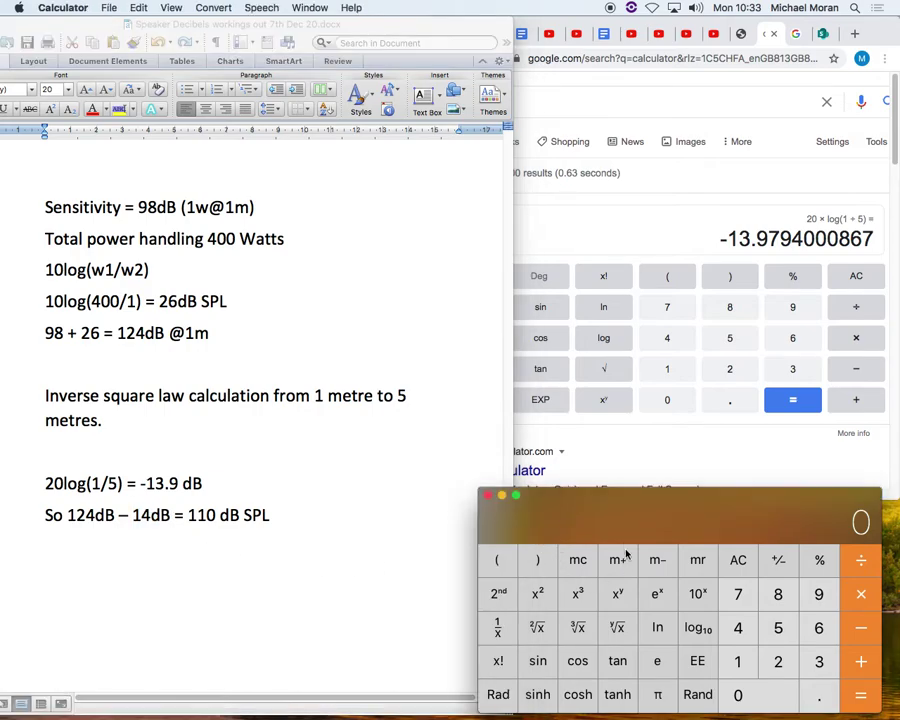
{"action": "left_click_drag", "start_coordinate": [615, 512], "coordinate": [617, 485]}
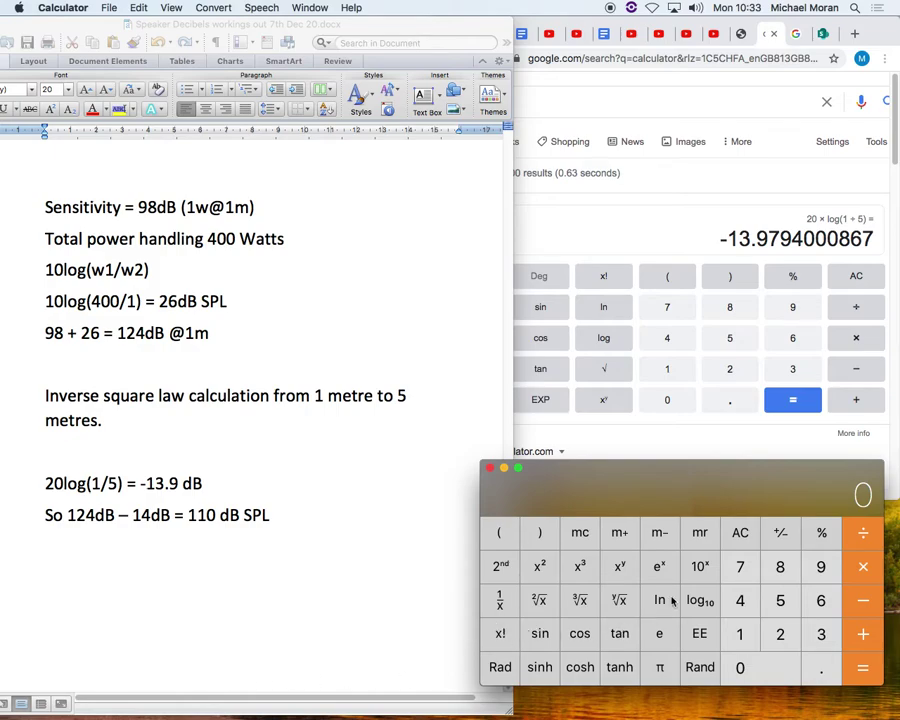
Return to the Word document and highlight the 20log(1/5) expression, then clear the selection.
{"action": "left_click", "coordinate": [64, 484]}
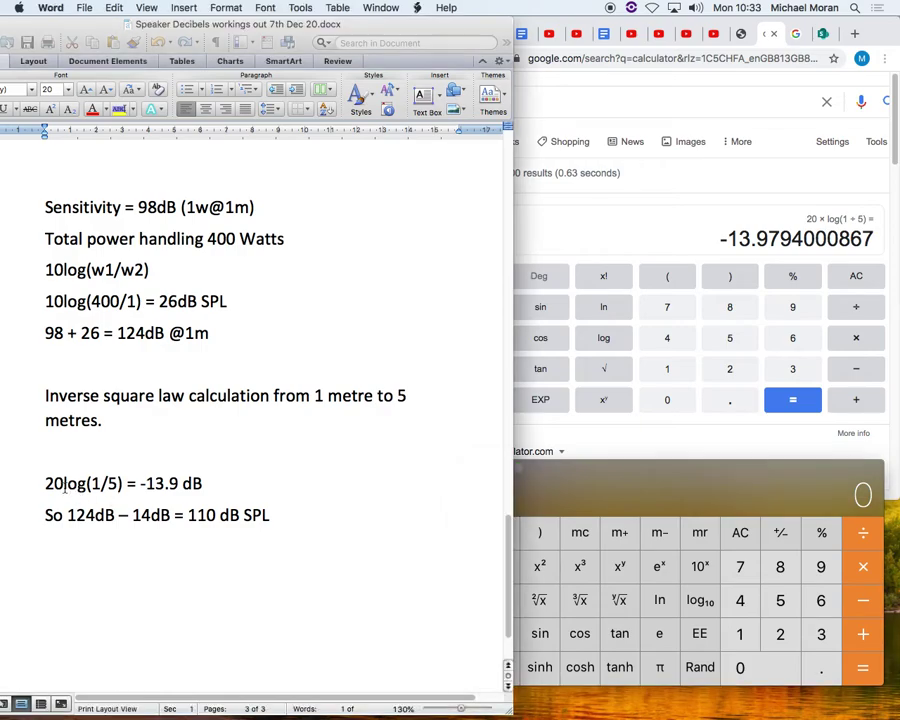
{"action": "left_click_drag", "start_coordinate": [46, 484], "coordinate": [122, 487]}
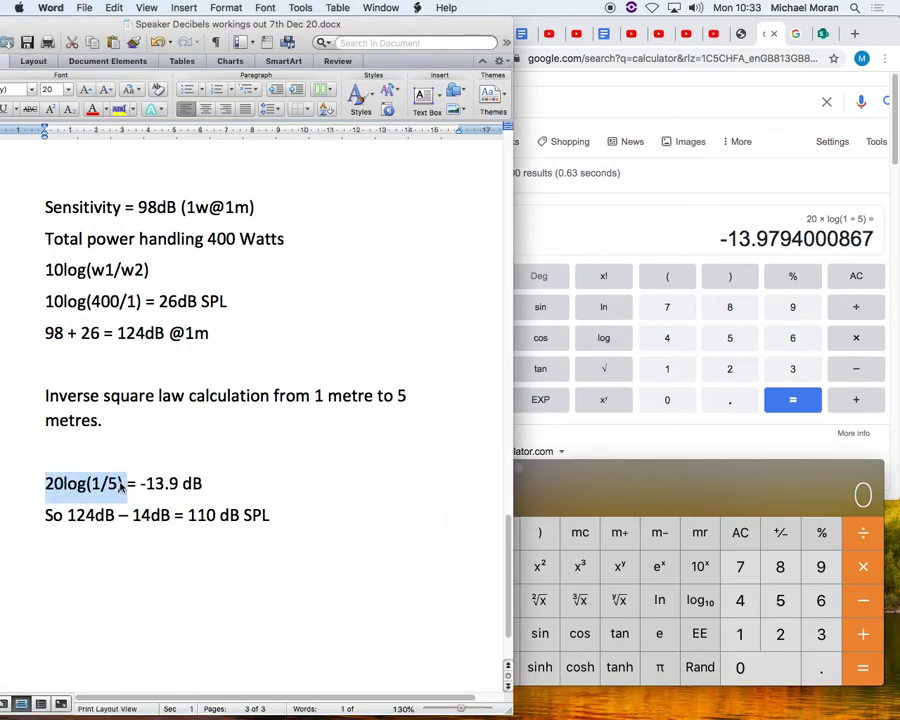
{"action": "left_click", "coordinate": [122, 486]}
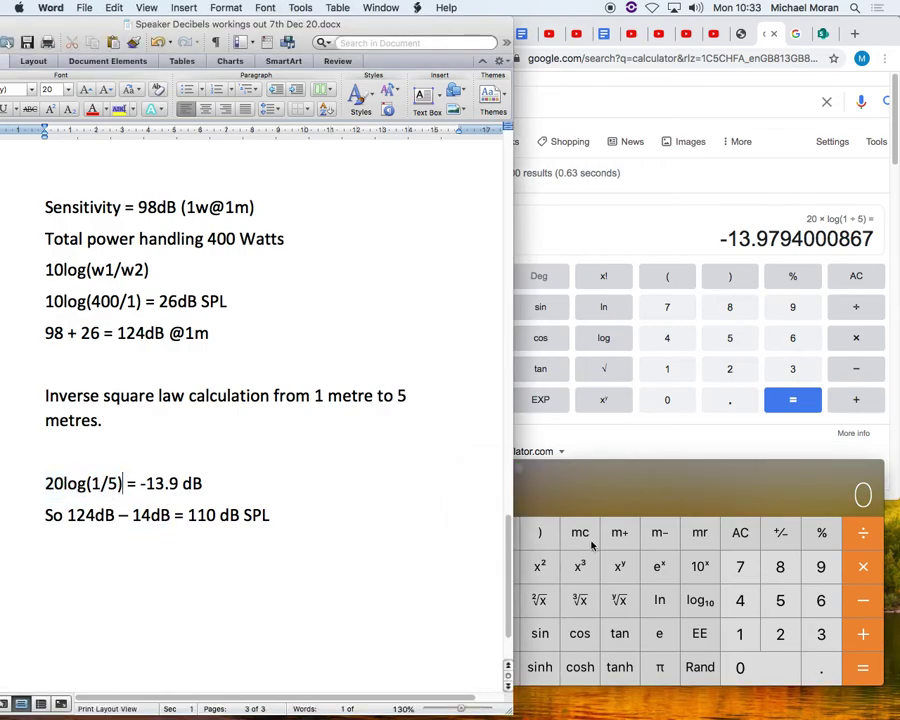
Switch to Calculator, divide 1 by 5 and take the base-10 logarithm of the quotient.
{"action": "left_click", "coordinate": [739, 630]}
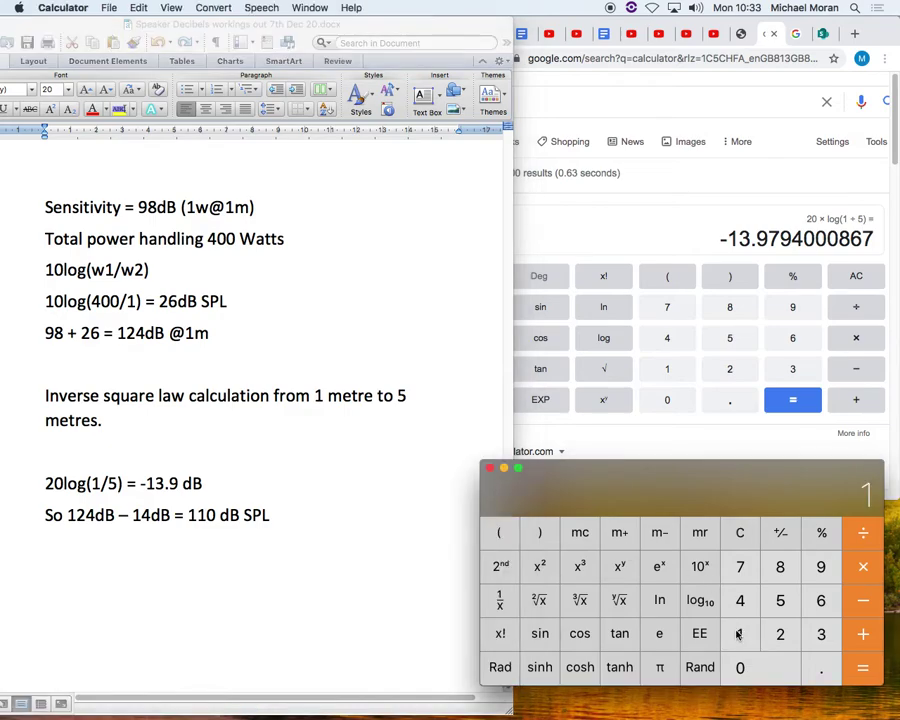
{"action": "left_click", "coordinate": [862, 535]}
{"action": "left_click", "coordinate": [779, 598]}
{"action": "left_click", "coordinate": [862, 668]}
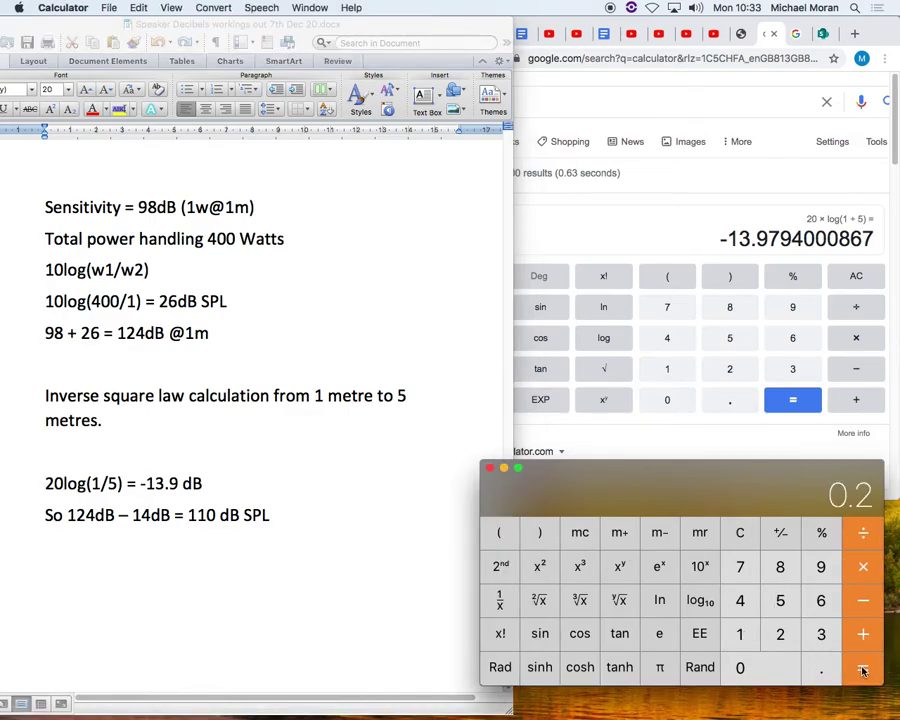
{"action": "left_click", "coordinate": [700, 600]}
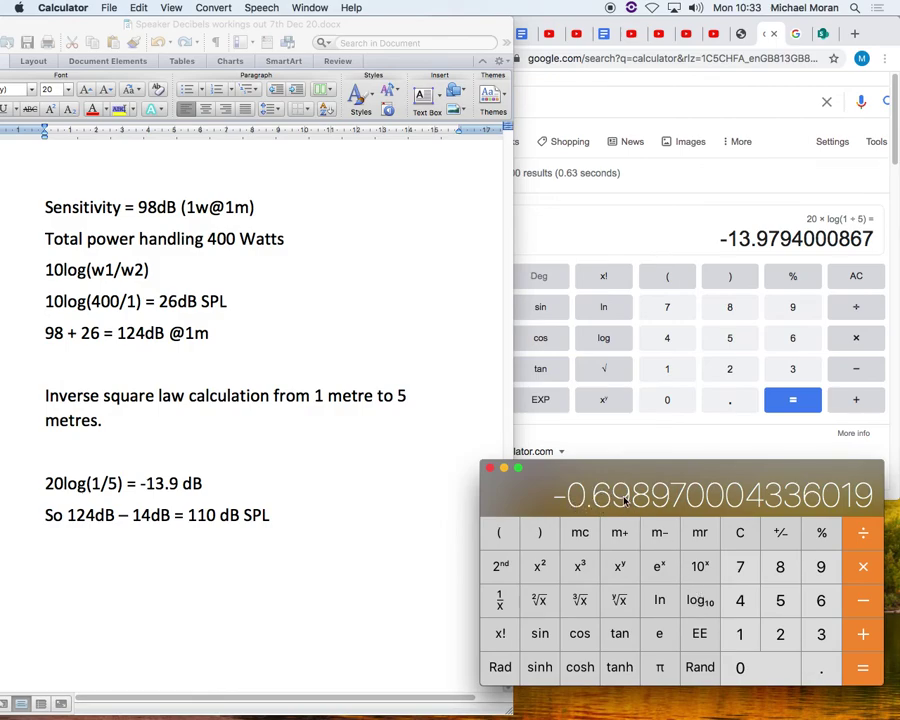
Multiply the logarithm by 20 in Calculator.
{"action": "left_click", "coordinate": [863, 567]}
{"action": "left_click", "coordinate": [780, 633]}
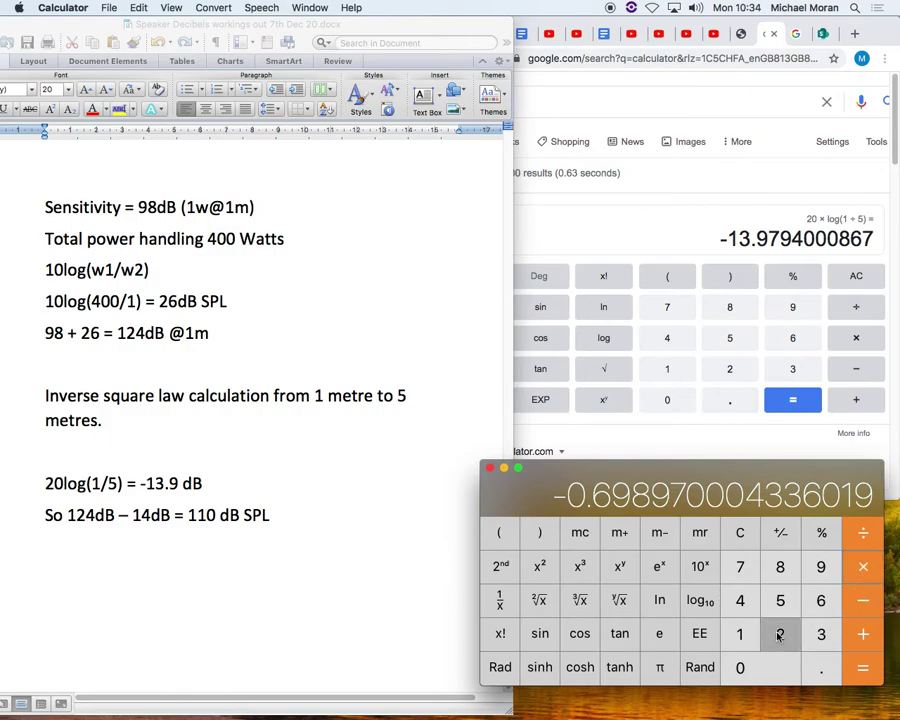
{"action": "left_click", "coordinate": [762, 667]}
{"action": "left_click", "coordinate": [860, 667]}
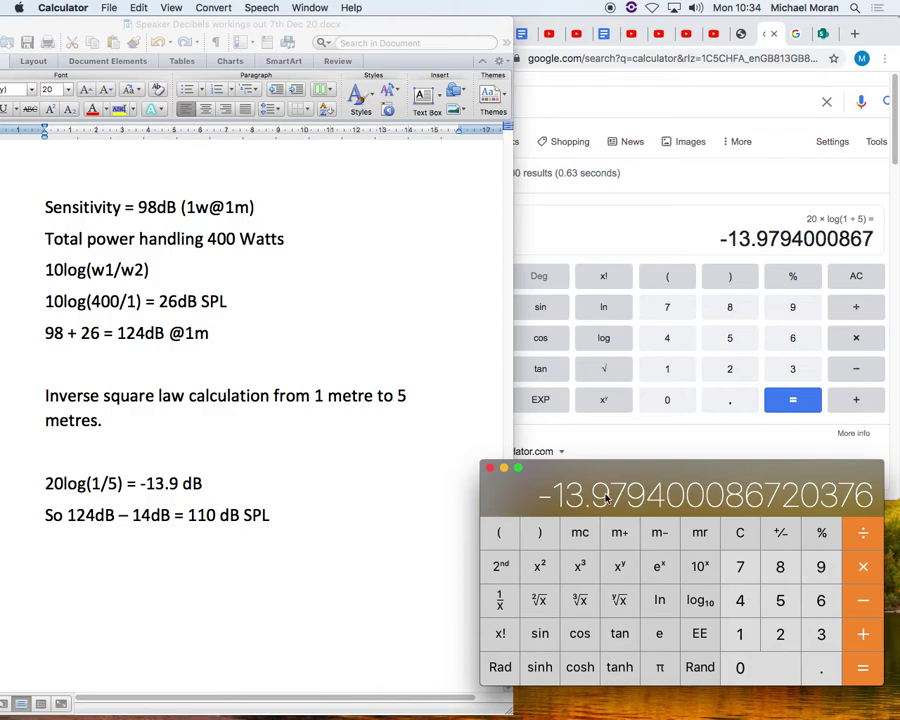
In the last line of the Word document, highlight in turn the 124dB level, the 14dB loss and the 110 dB SPL result.
{"action": "left_click", "coordinate": [118, 540]}
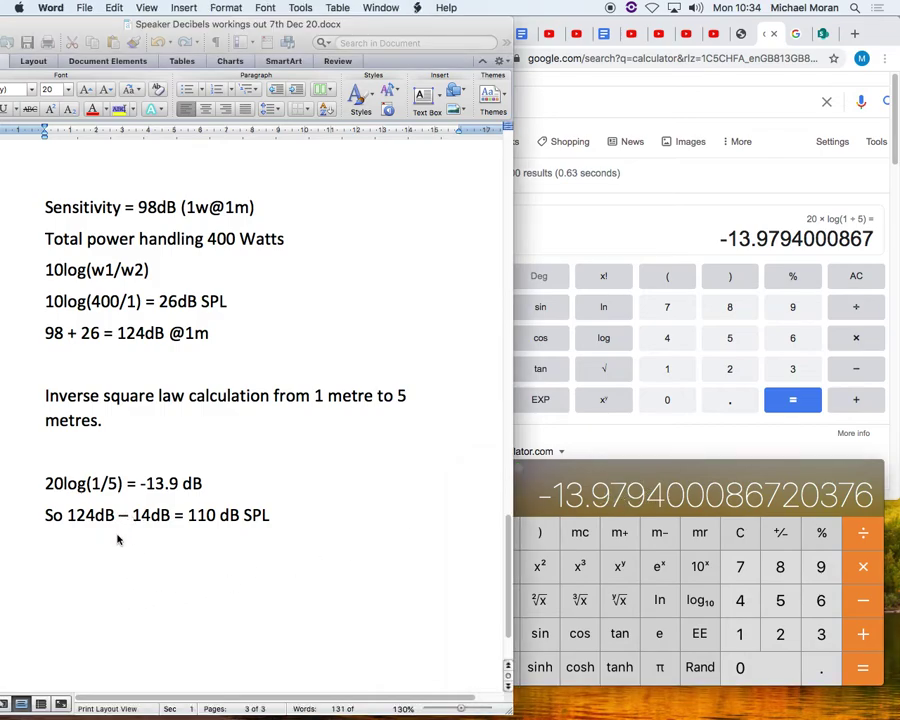
{"action": "left_click", "coordinate": [67, 515]}
{"action": "left_click_drag", "start_coordinate": [67, 515], "coordinate": [115, 516]}
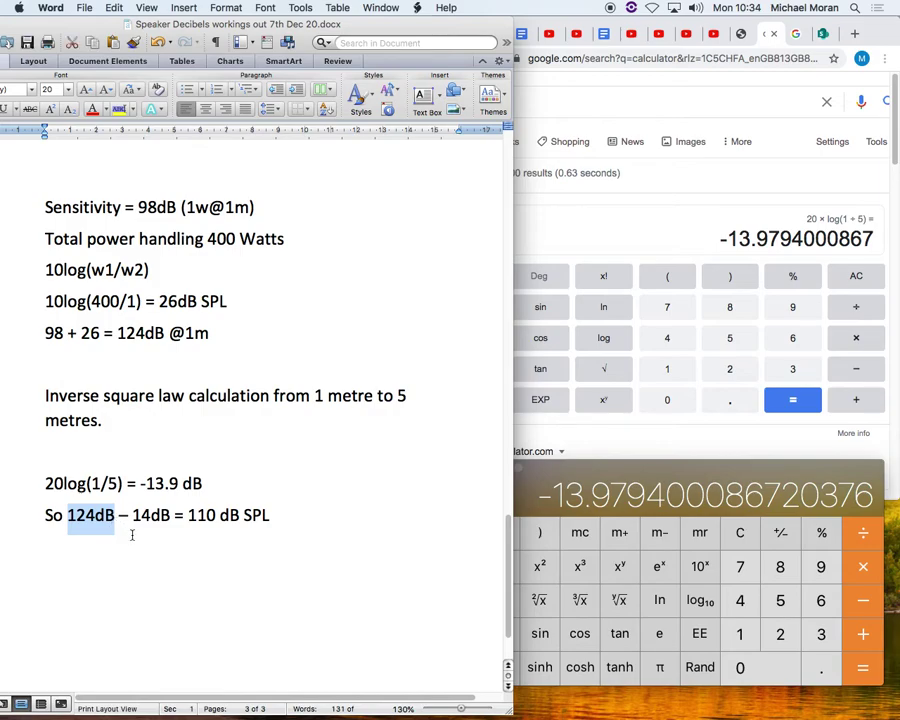
{"action": "left_click", "coordinate": [134, 514]}
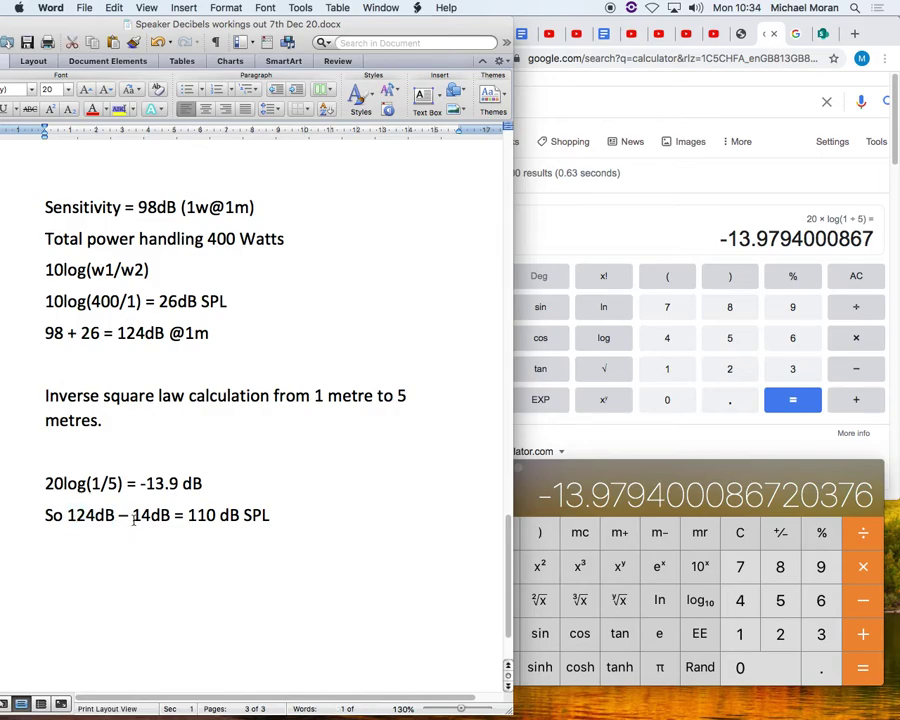
{"action": "left_click_drag", "start_coordinate": [134, 514], "coordinate": [170, 515]}
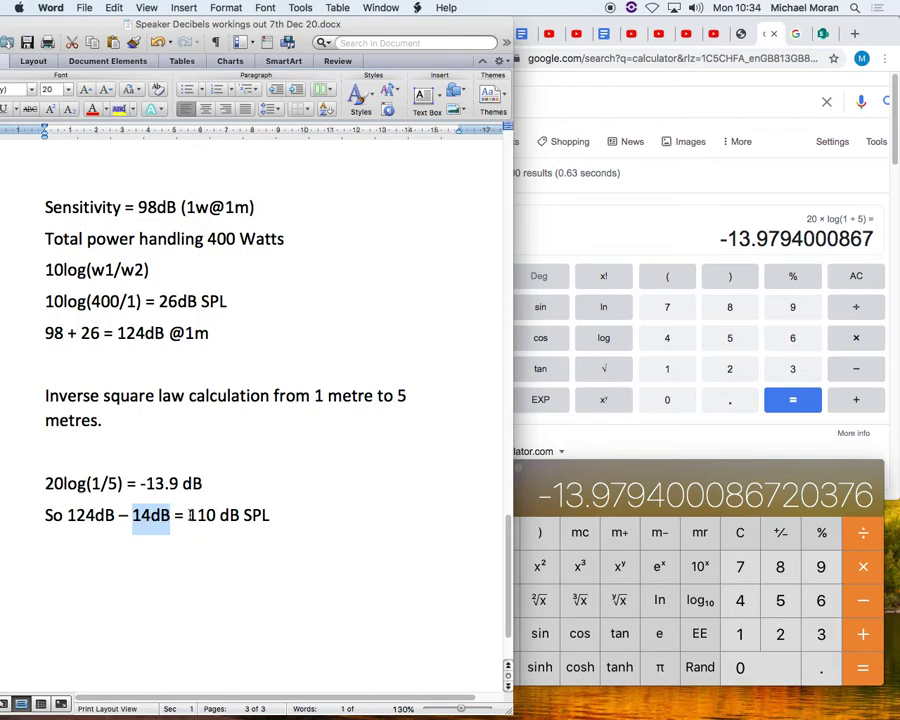
{"action": "left_click_drag", "start_coordinate": [188, 515], "coordinate": [268, 516]}
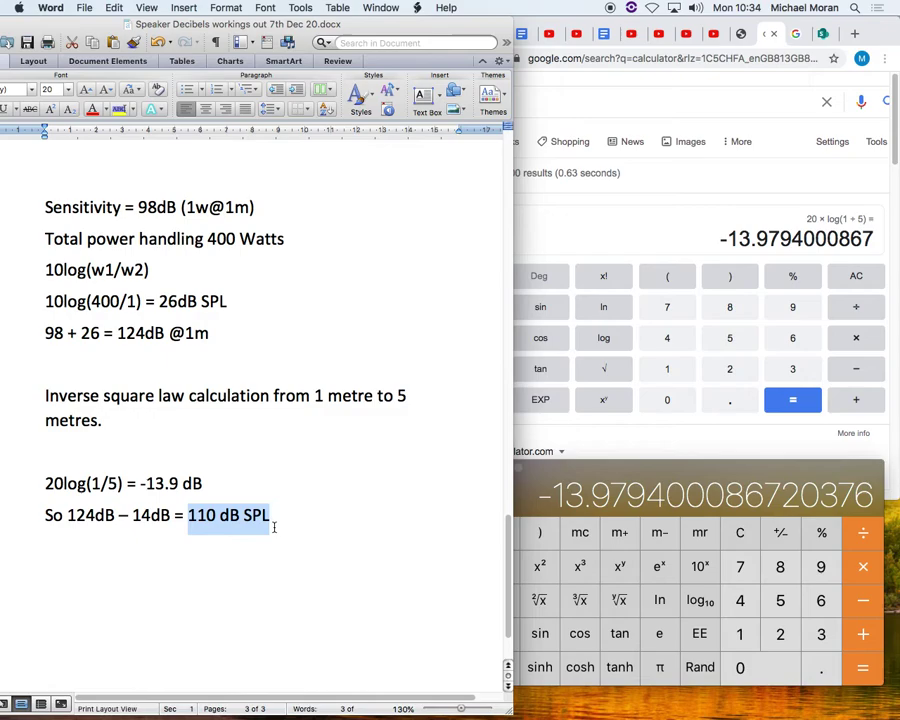
{"action": "left_click", "coordinate": [274, 516]}
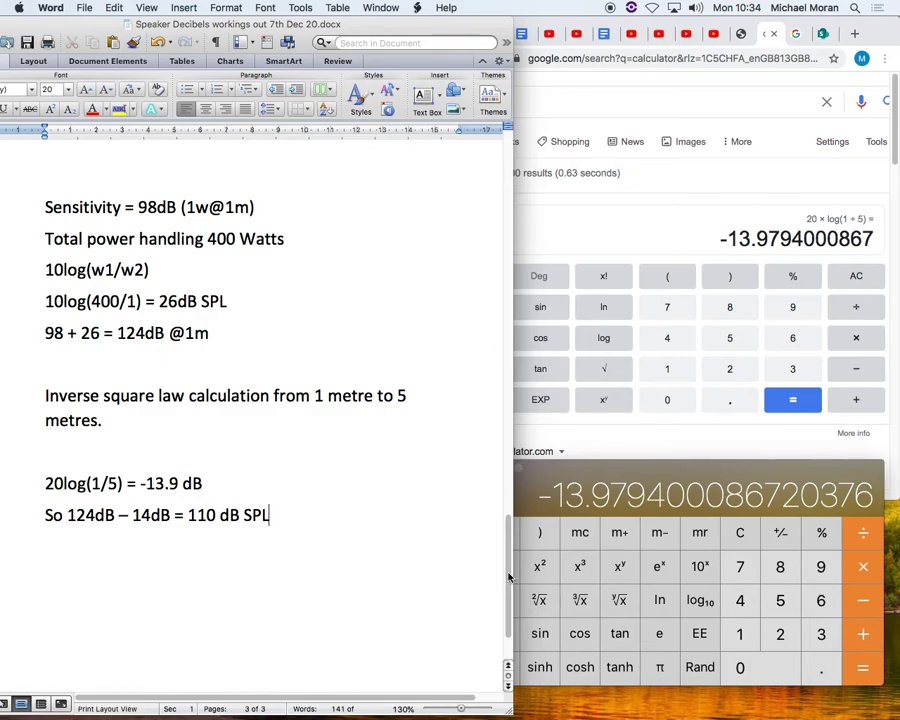
{"action": "left_click_drag", "start_coordinate": [508, 578], "coordinate": [508, 550]}
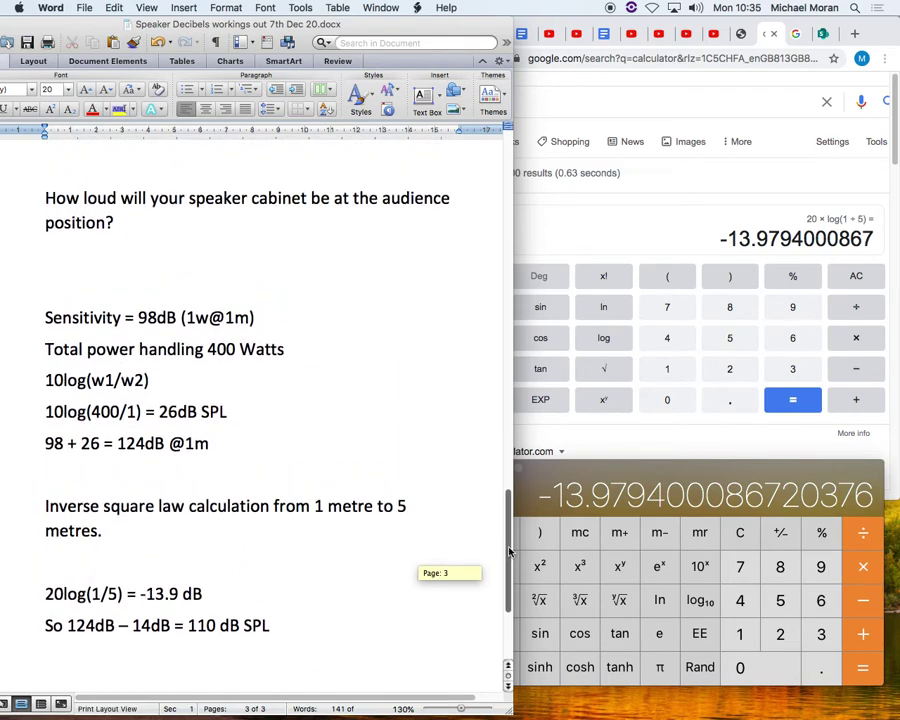
{"action": "left_click_drag", "start_coordinate": [508, 550], "coordinate": [508, 550]}
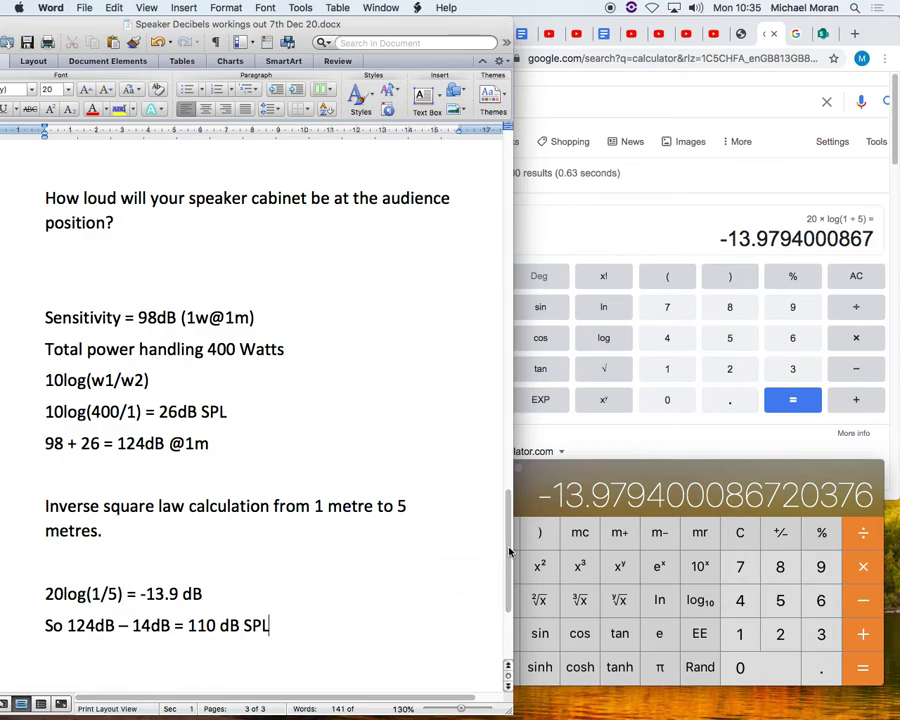